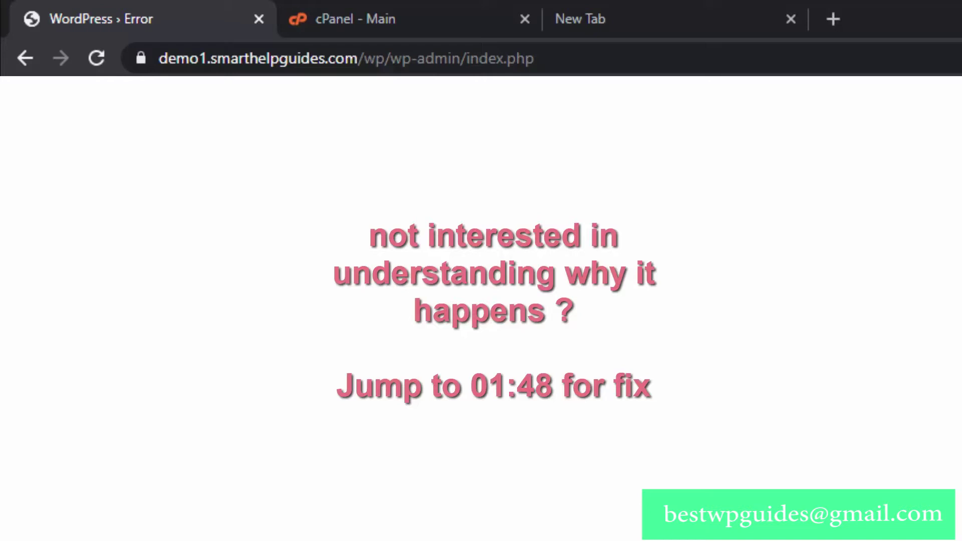
# Load the site's front page at /wp/, which is still a blank white screen
pyautogui.click(392, 58)
pyautogui.moveTo(408, 61); pyautogui.dragTo(666, 55)
pyautogui.press('BackSpace')
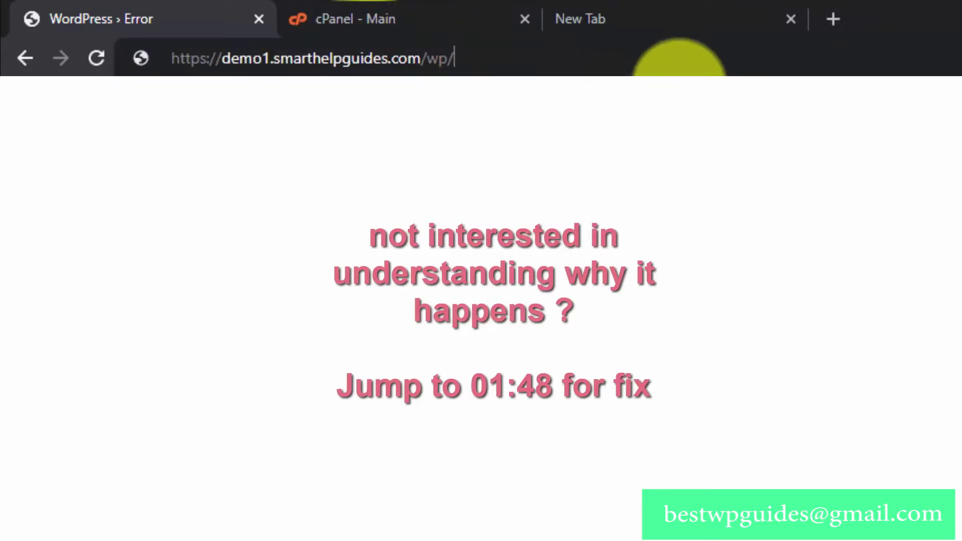
pyautogui.press('Return')
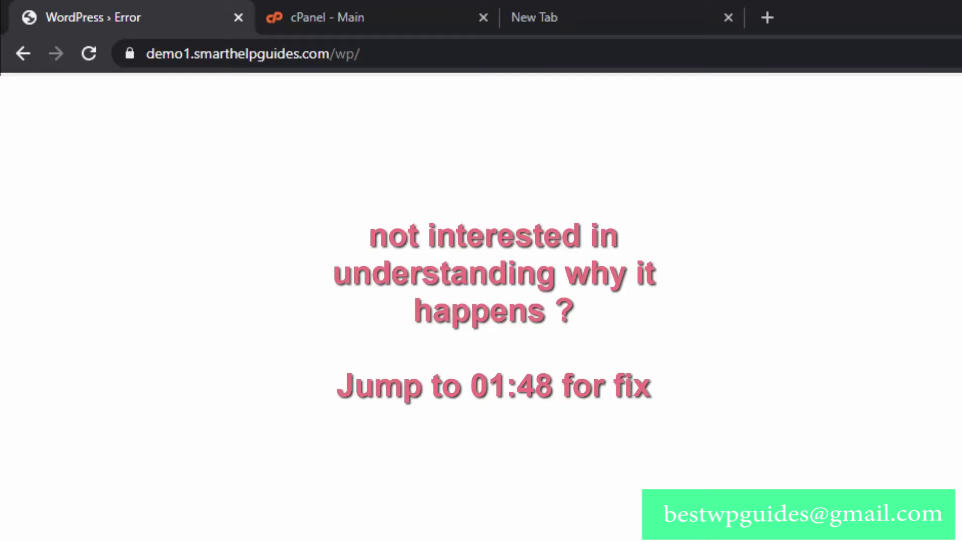
# Load the admin area at /wp/wp-admin/, also still blank
pyautogui.click(446, 59)
pyautogui.click(467, 56)
pyautogui.write('wp')
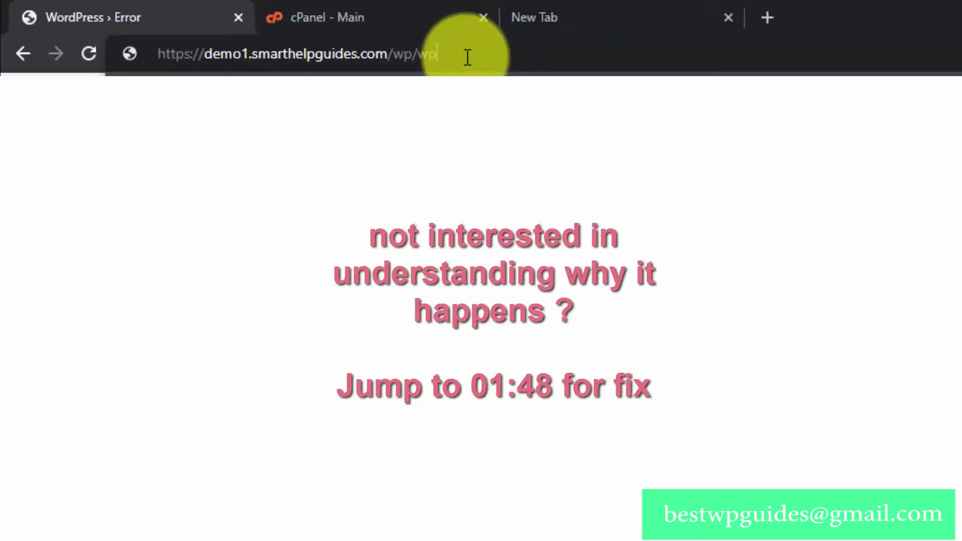
pyautogui.write('-admin')
pyautogui.press('Return')
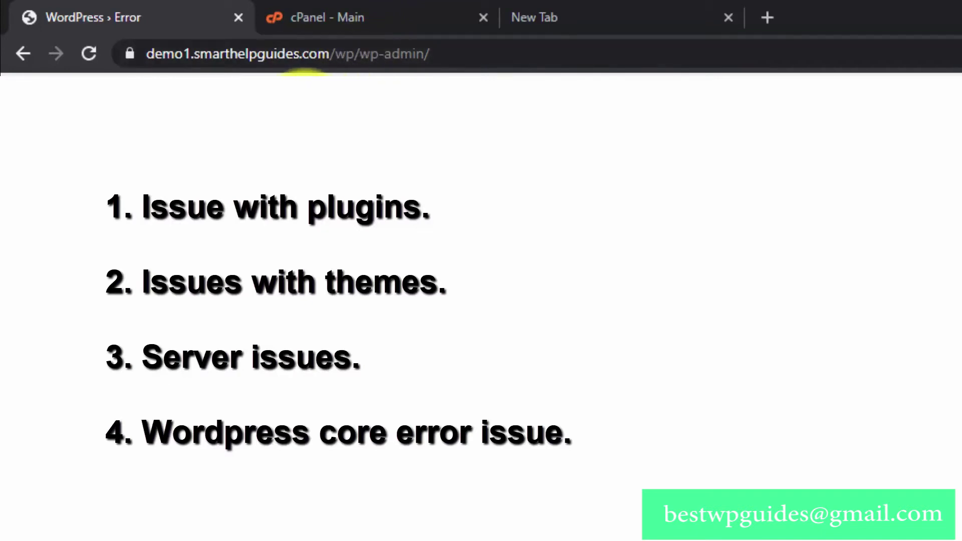
# From the cPanel dashboard, open File Manager and scroll through the home directory listing
pyautogui.click(304, 10)
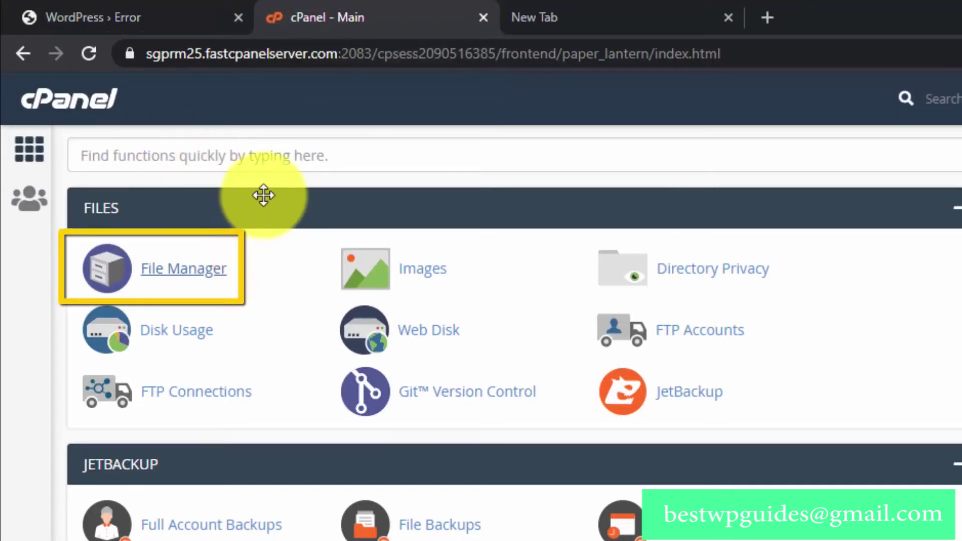
pyautogui.click(192, 270)
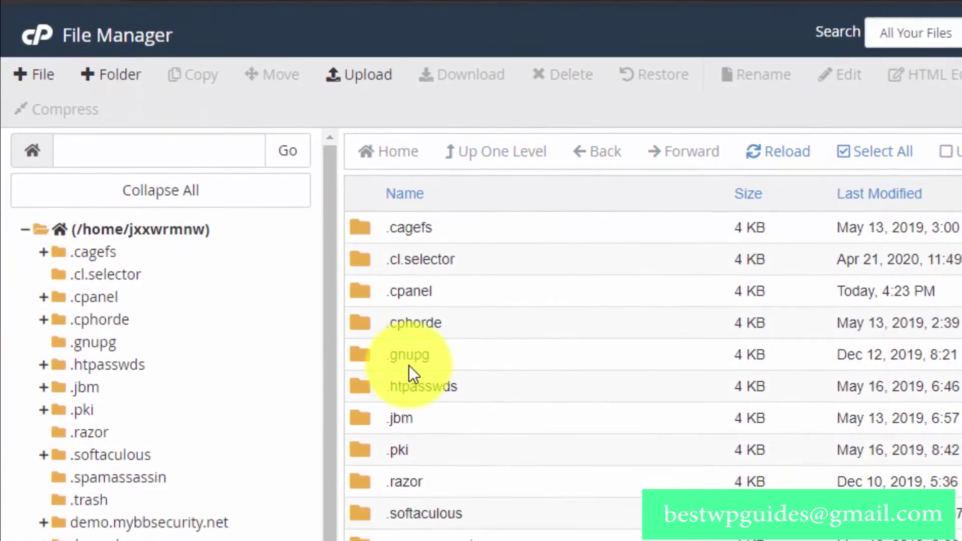
pyautogui.scroll(-5, 433, 362)
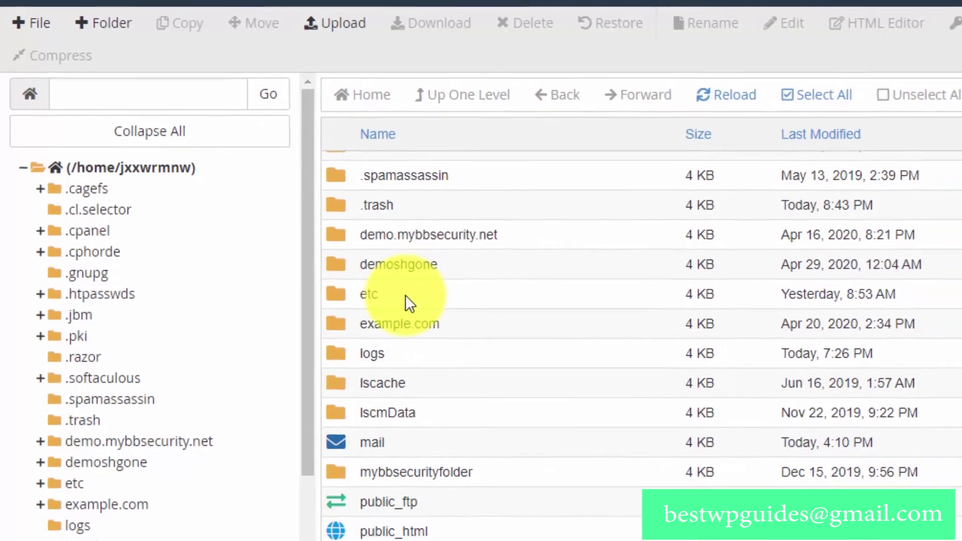
pyautogui.scroll(-3, 365, 273)
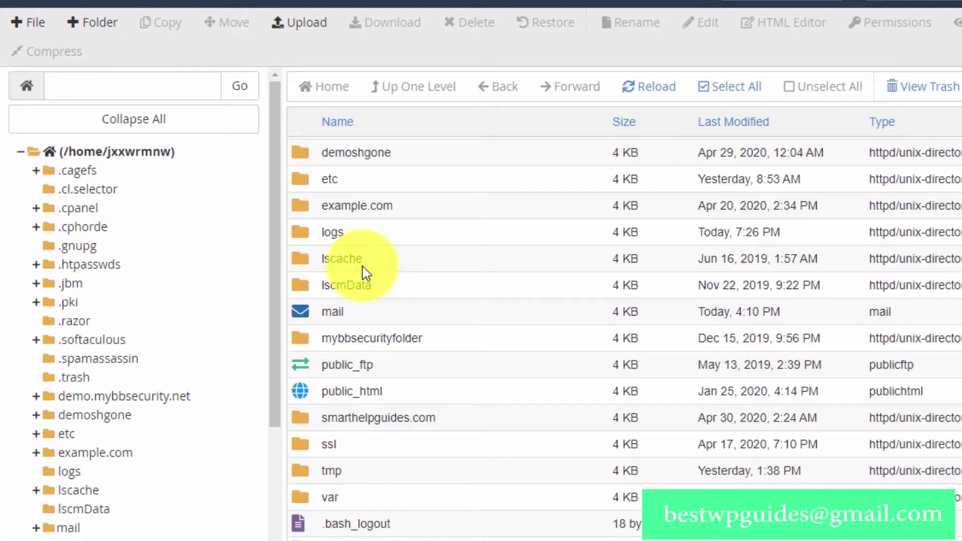
pyautogui.scroll(-6, 366, 273)
pyautogui.scroll(3, 365, 271)
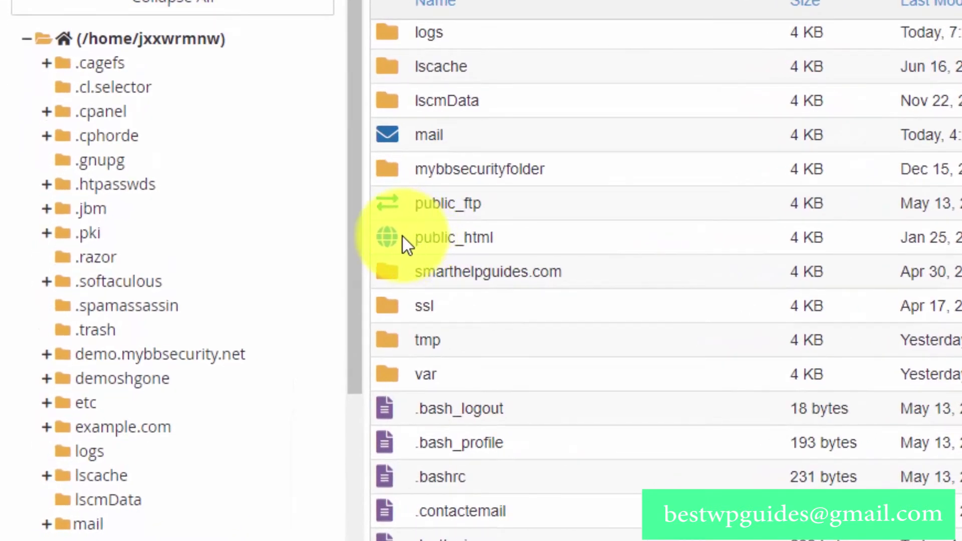
# Navigate public_html > demoshgone > wp to list the WordPress installation files
pyautogui.doubleClick(402, 235)
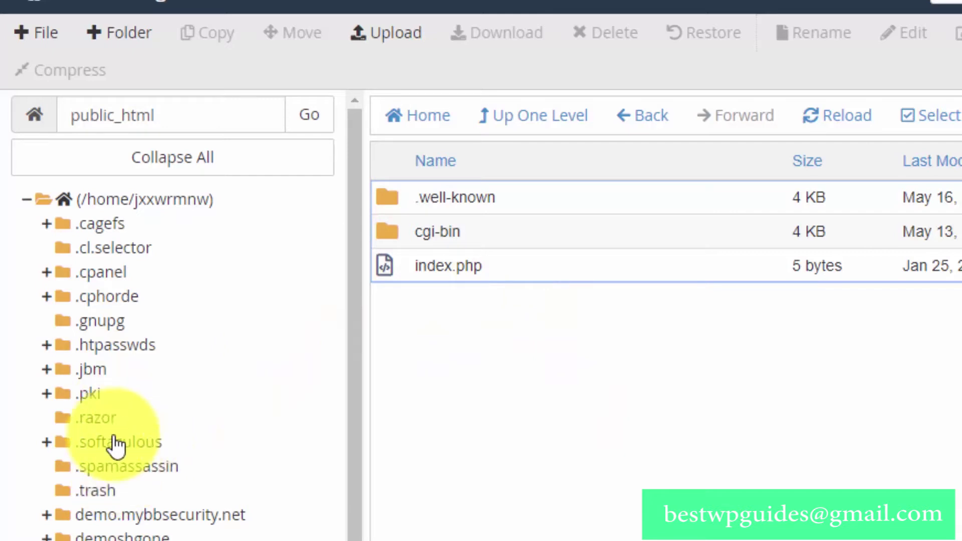
pyautogui.click(125, 534)
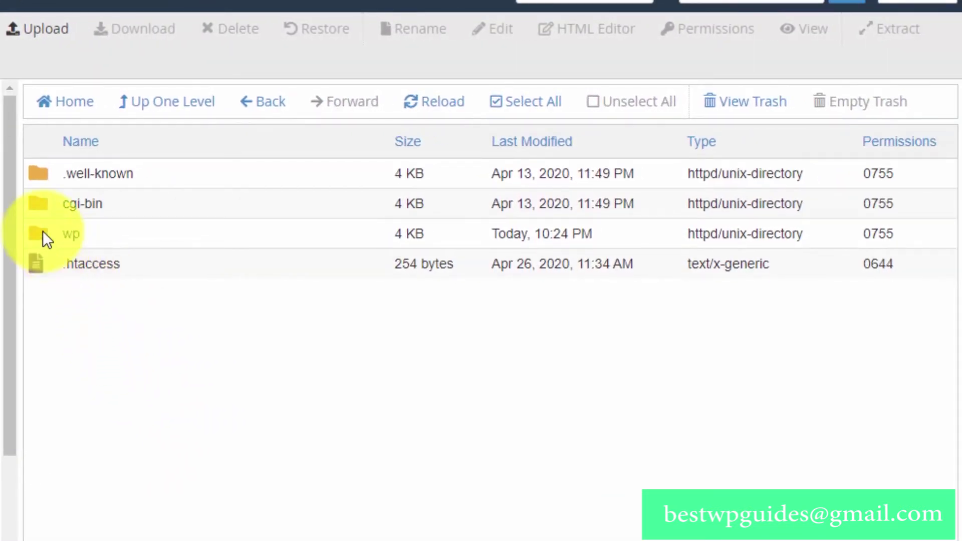
pyautogui.doubleClick(43, 233)
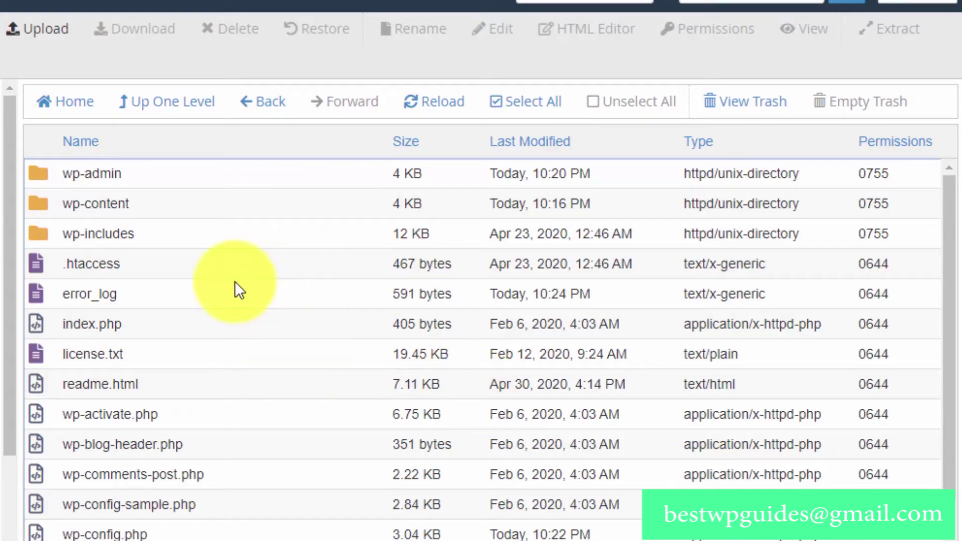
pyautogui.scroll(-3, 324, 391)
pyautogui.scroll(3, 323, 384)
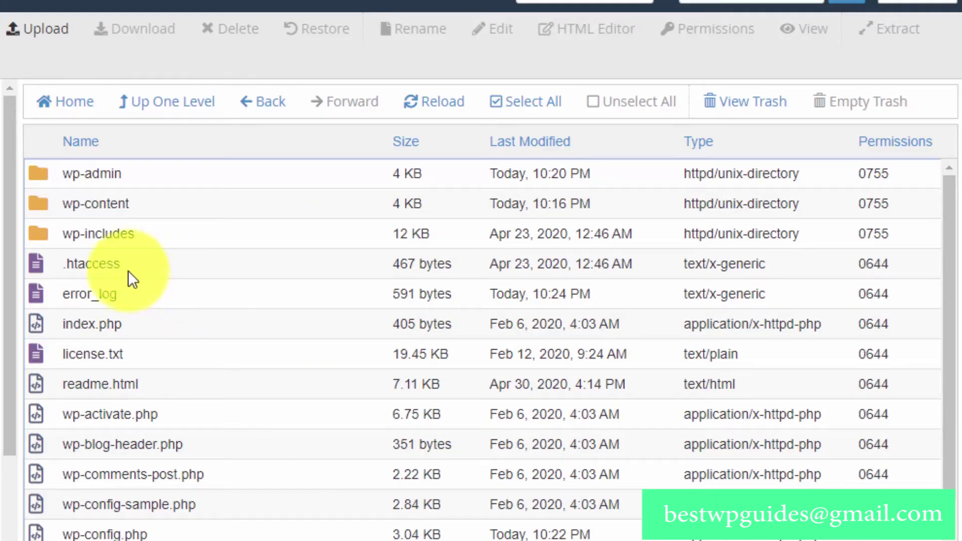
# View the error_log file from its right-click menu and scroll the lines sideways
pyautogui.click(33, 292)
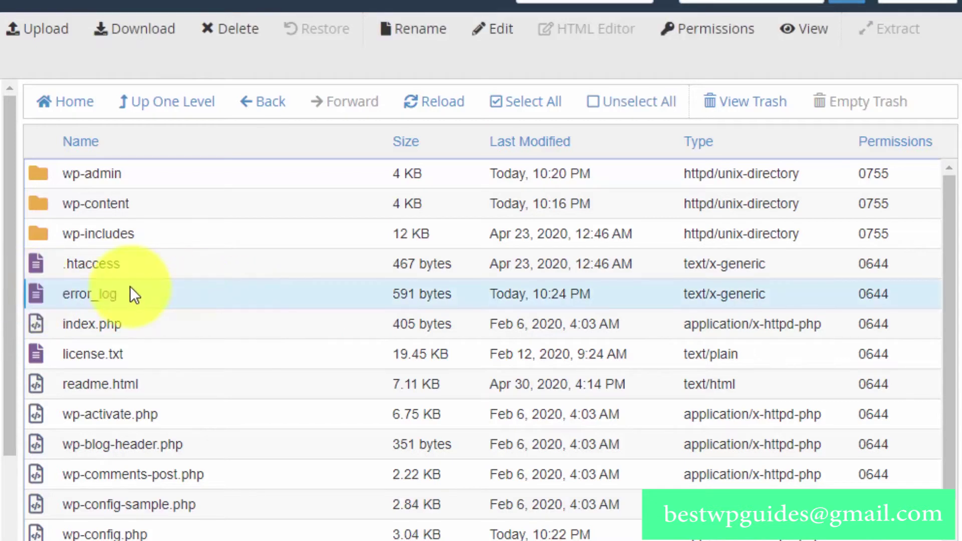
pyautogui.rightClick(100, 291)
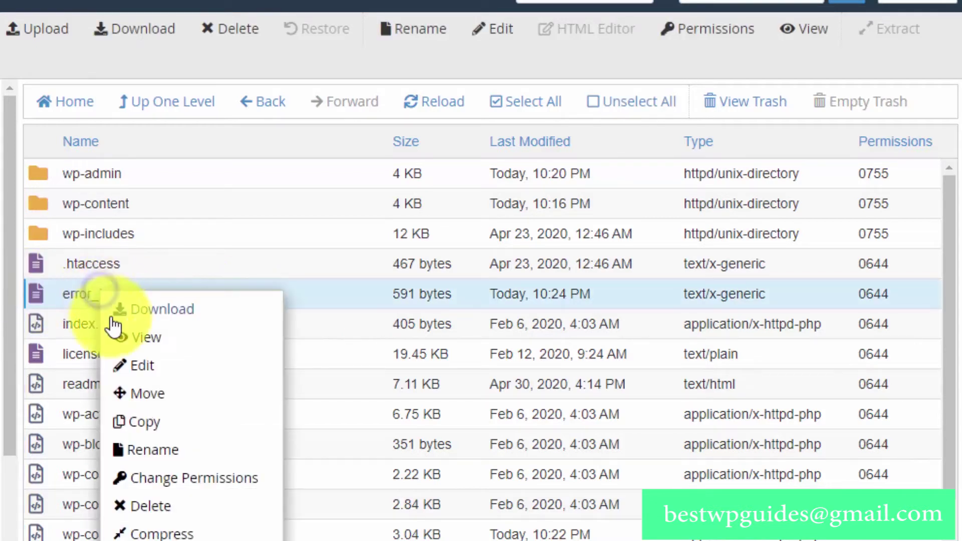
pyautogui.click(123, 336)
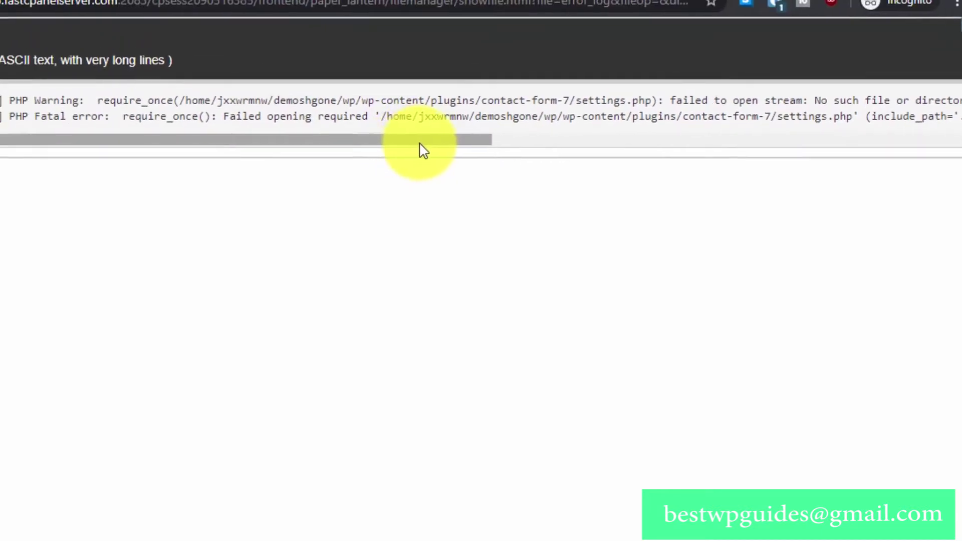
pyautogui.moveTo(443, 137); pyautogui.dragTo(511, 141)
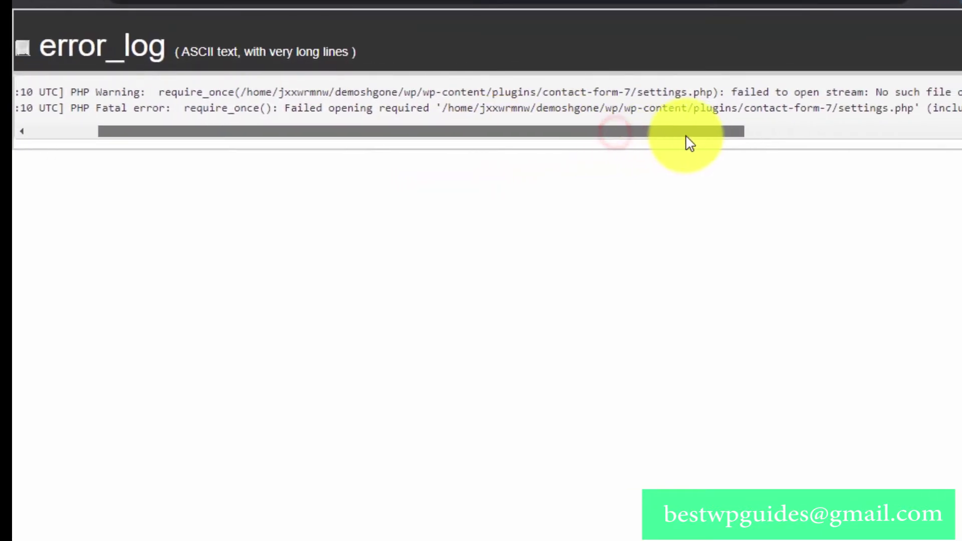
pyautogui.moveTo(689, 144)
pyautogui.mouseDown()
pyautogui.moveTo(749, 131)
pyautogui.moveTo(616, 149)
pyautogui.moveTo(489, 141)
pyautogui.mouseUp()
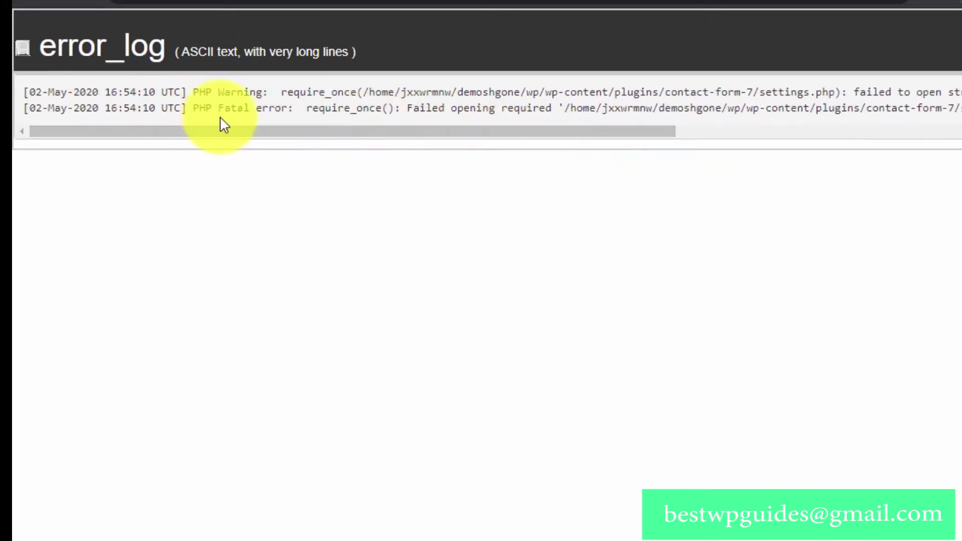
# Highlight the PHP warning and the missing contact-form-7 settings.php path in the log
pyautogui.click(206, 108)
pyautogui.moveTo(206, 108); pyautogui.dragTo(311, 110)
pyautogui.moveTo(231, 95); pyautogui.dragTo(287, 96)
pyautogui.moveTo(247, 97); pyautogui.dragTo(584, 146)
pyautogui.moveTo(525, 108); pyautogui.dragTo(820, 126)
pyautogui.click(760, 124)
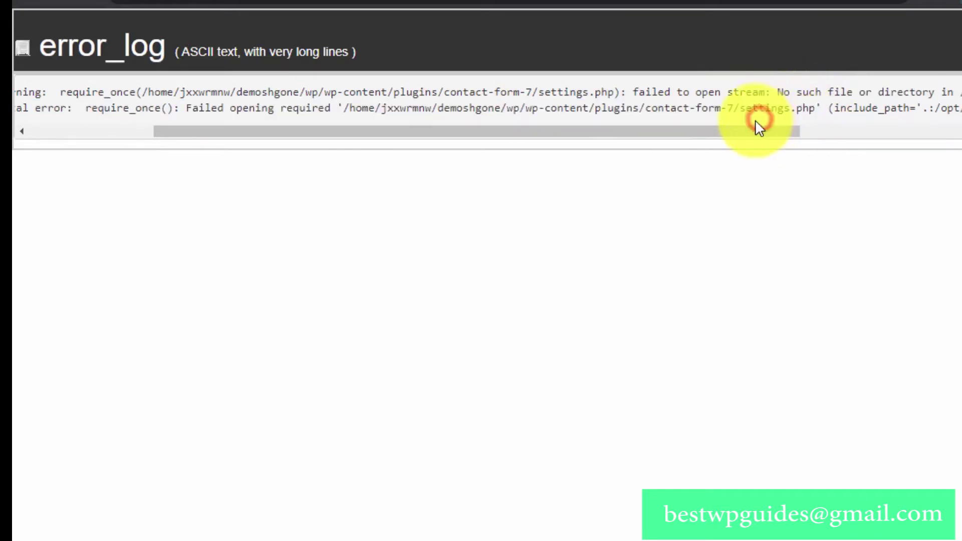
pyautogui.moveTo(761, 138); pyautogui.dragTo(476, 129)
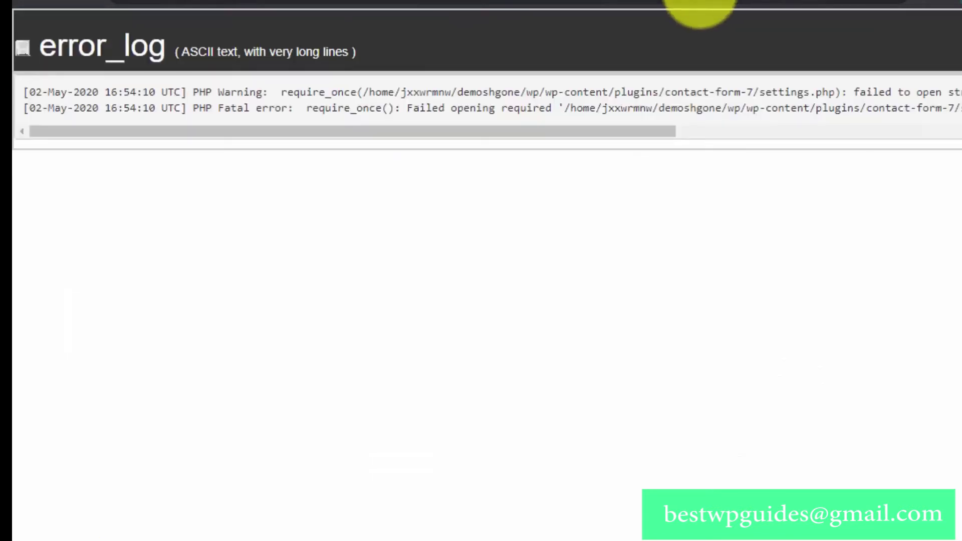
# Close the error log and open wp-config.php for editing via its right-click menu
pyautogui.click(792, 24)
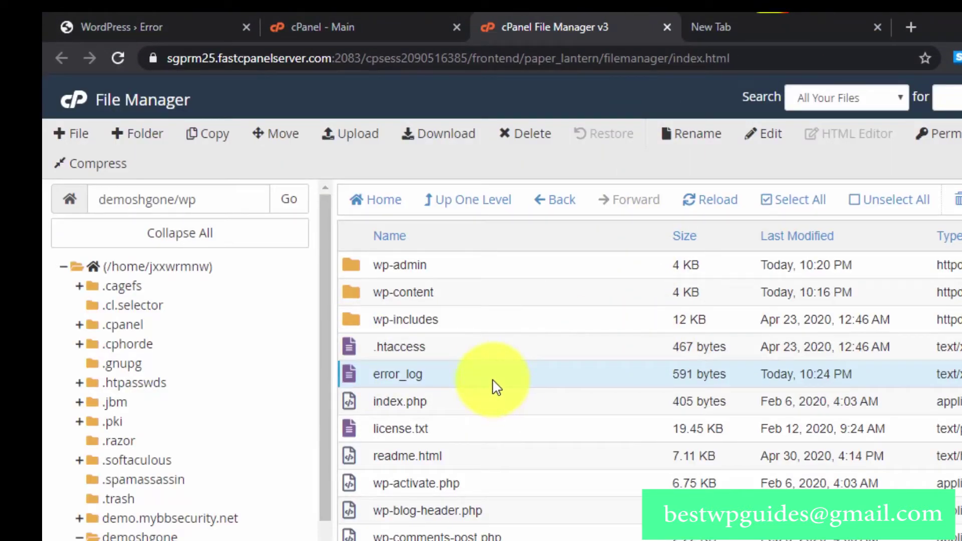
pyautogui.scroll(-2, 495, 387)
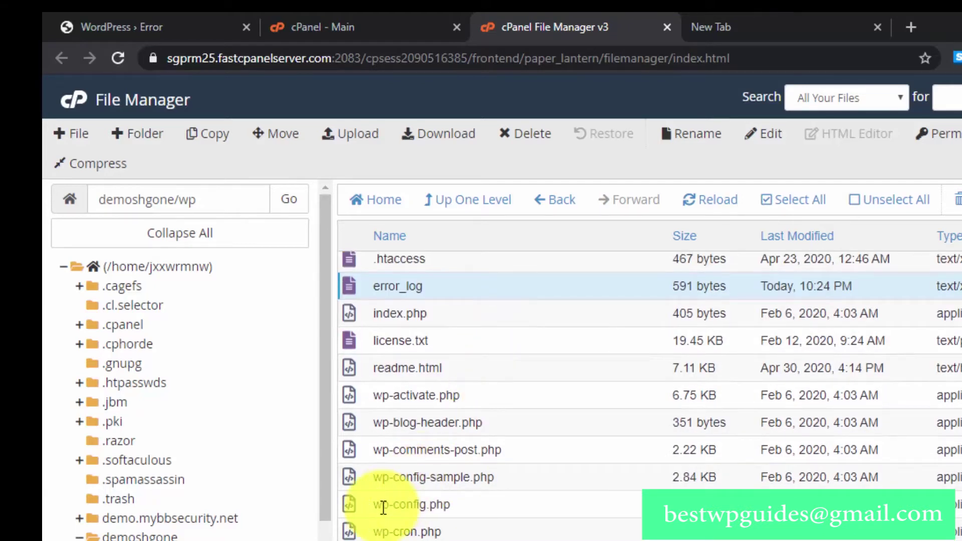
pyautogui.click(351, 500)
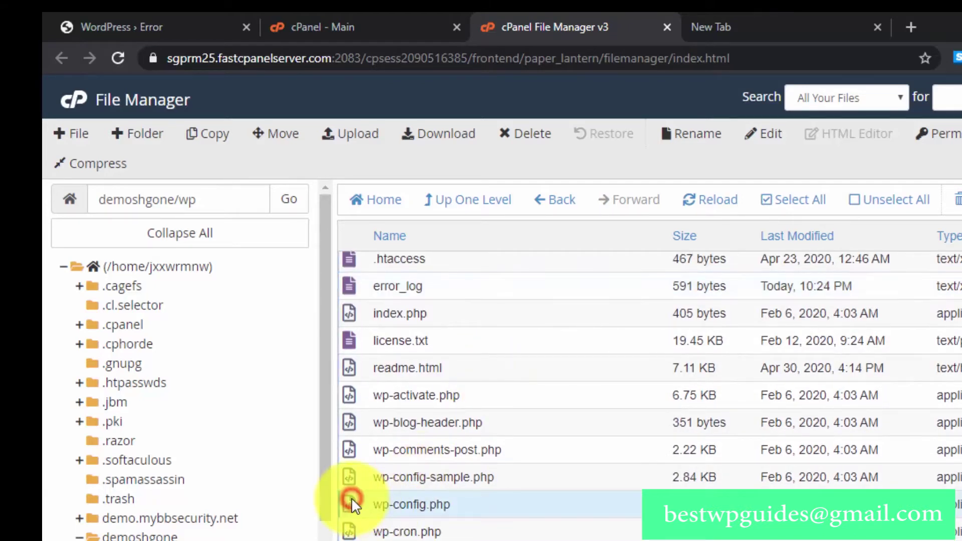
pyautogui.rightClick(428, 504)
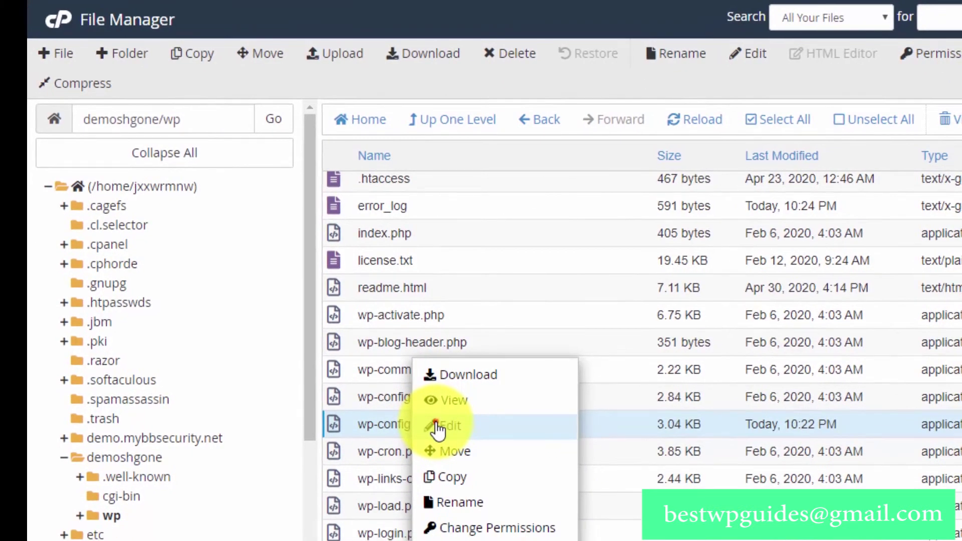
pyautogui.click(437, 426)
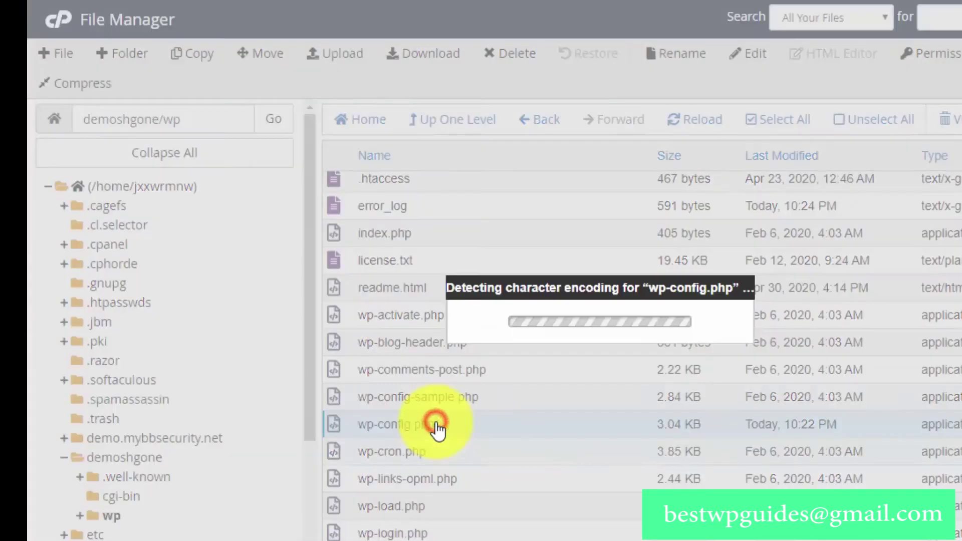
# Change define('WP_DEBUG', false) to true on line 80 of wp-config.php and save
pyautogui.click(767, 435)
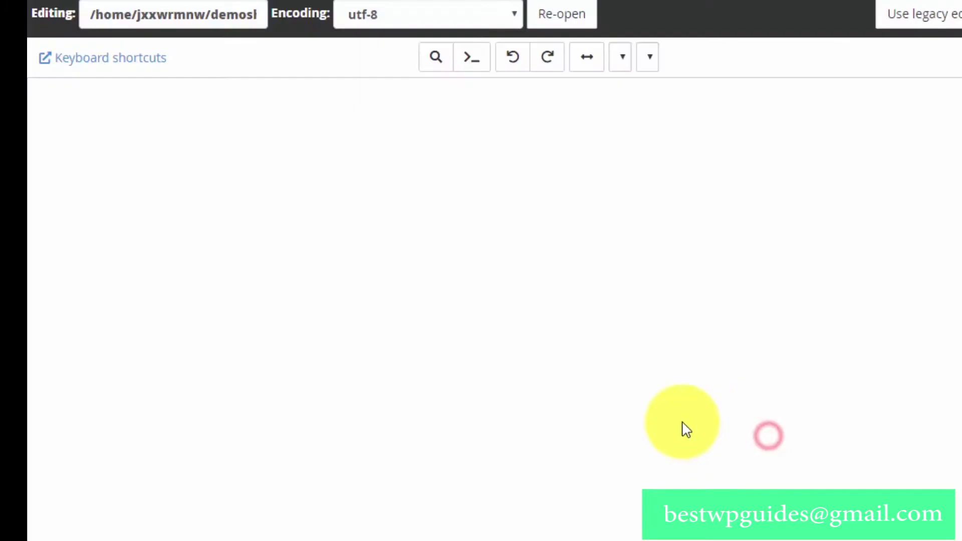
pyautogui.scroll(-4, 550, 368)
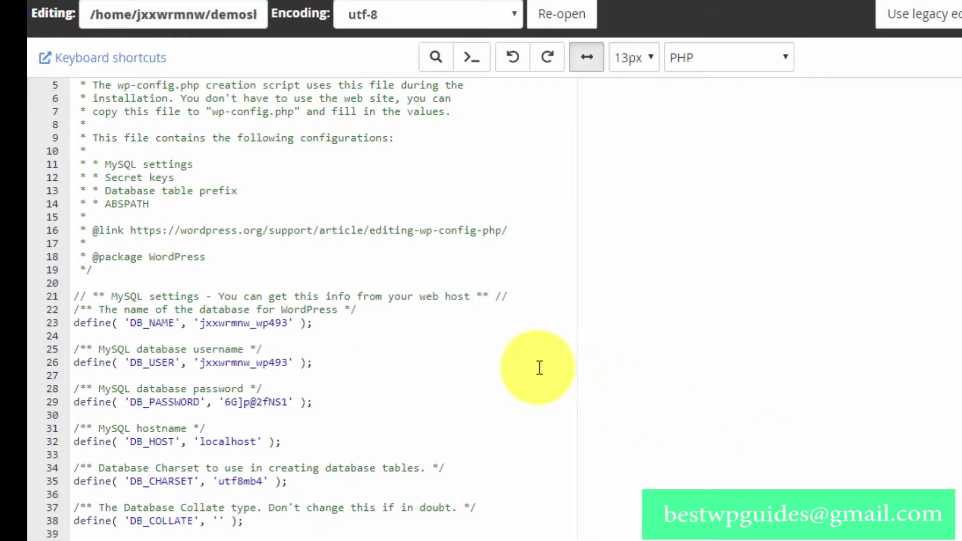
pyautogui.scroll(-10, 539, 368)
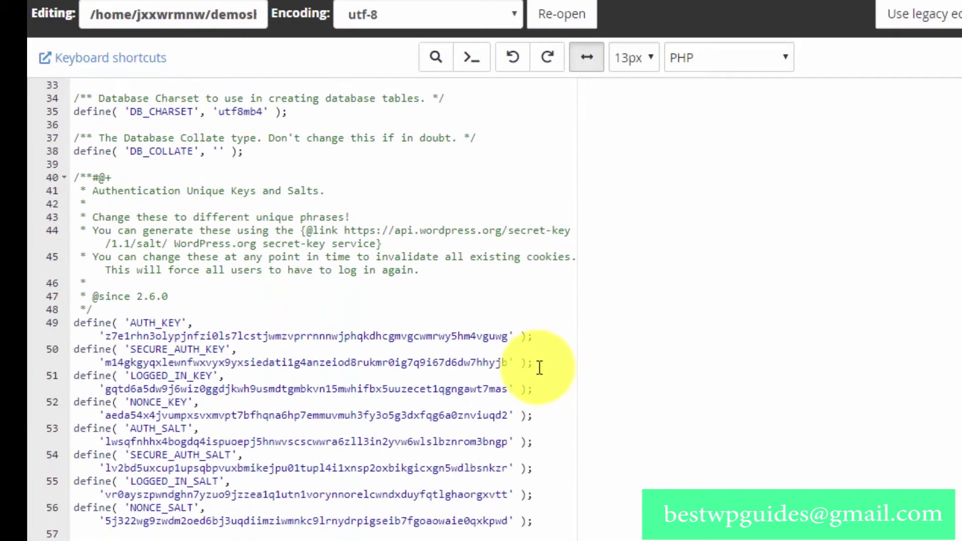
pyautogui.scroll(-3, 539, 368)
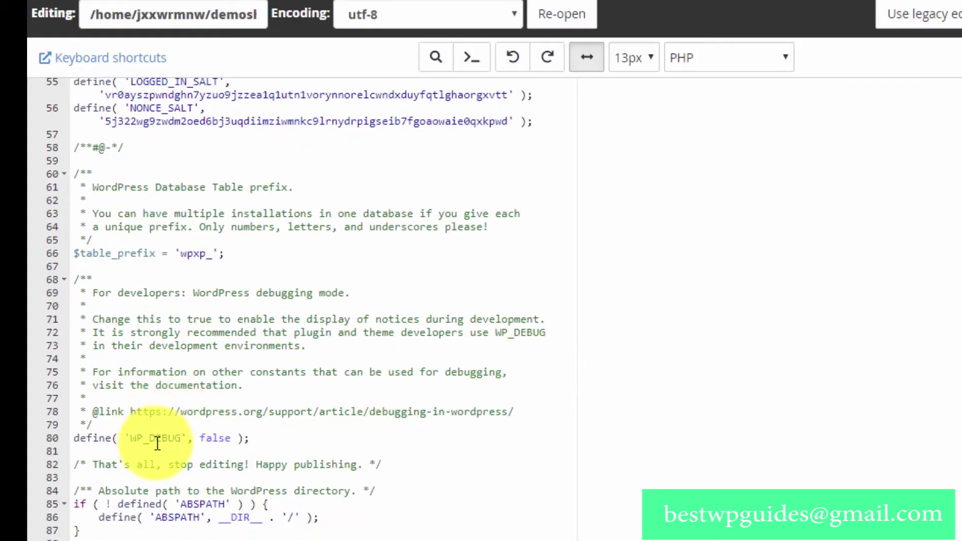
pyautogui.click(226, 438)
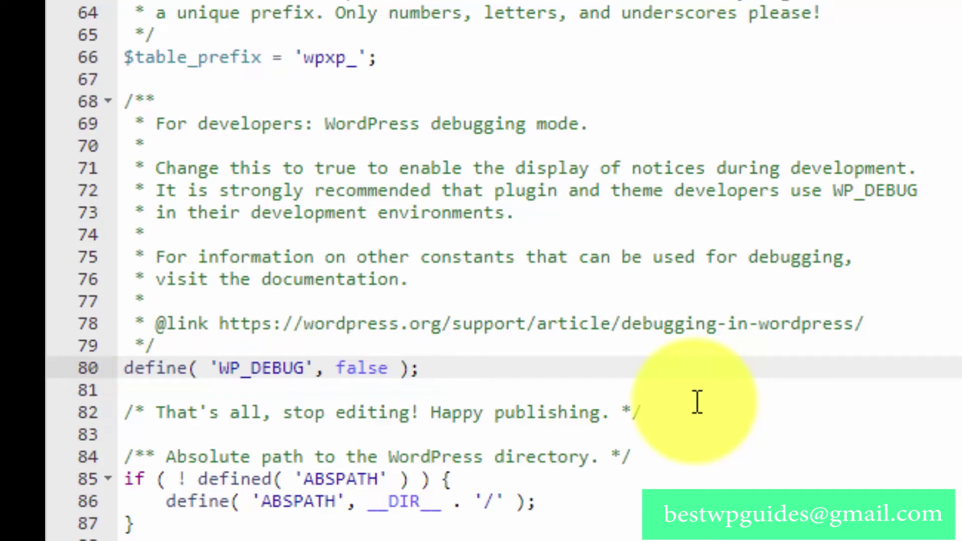
pyautogui.press('BackSpace')
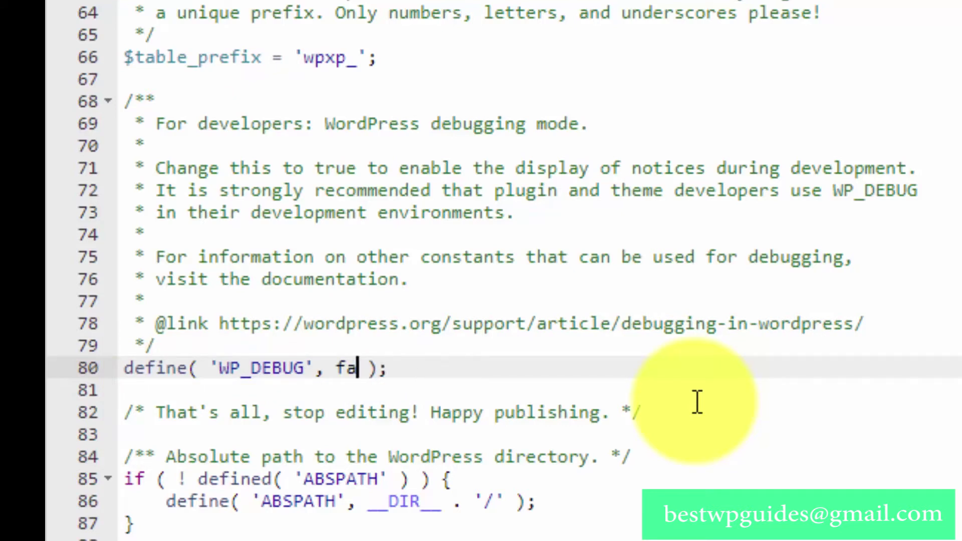
pyautogui.press('BackSpace')
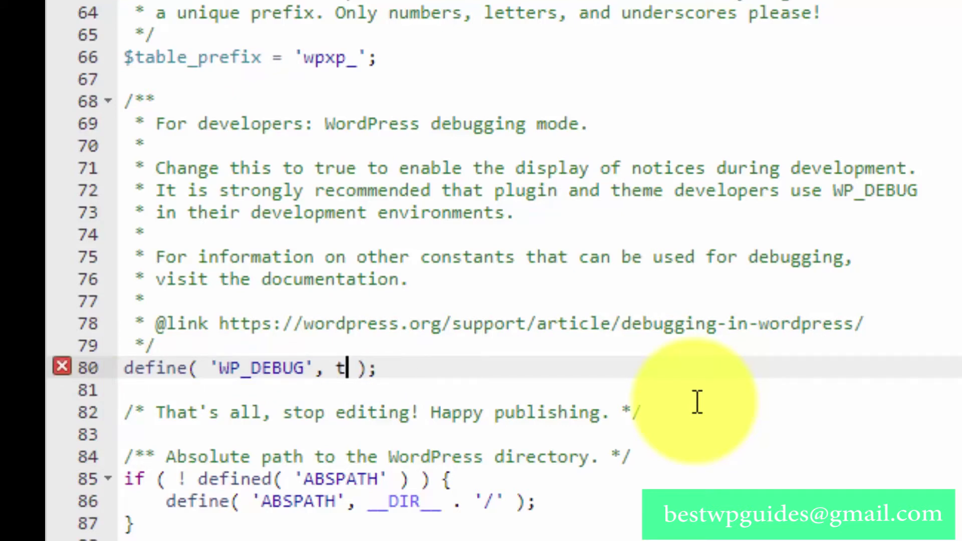
pyautogui.write('true')
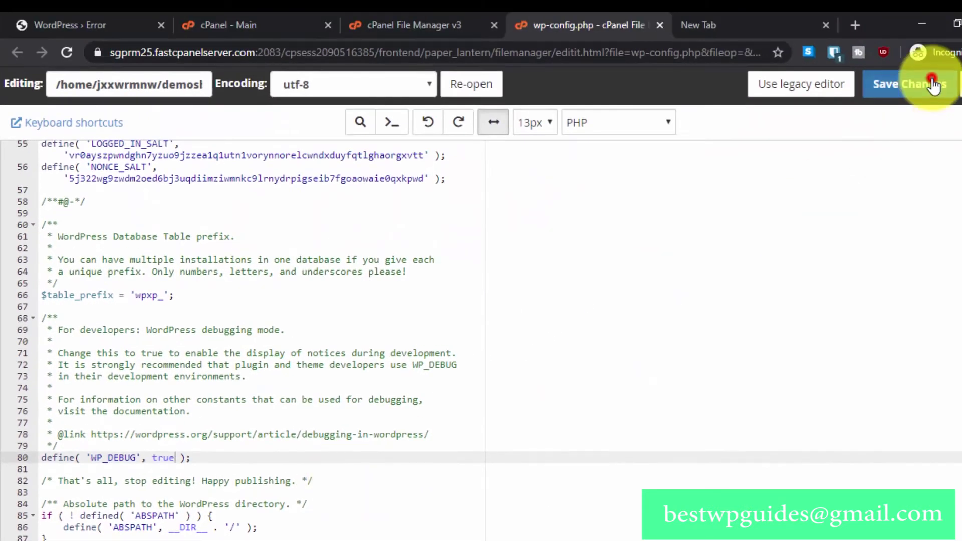
pyautogui.click(932, 85)
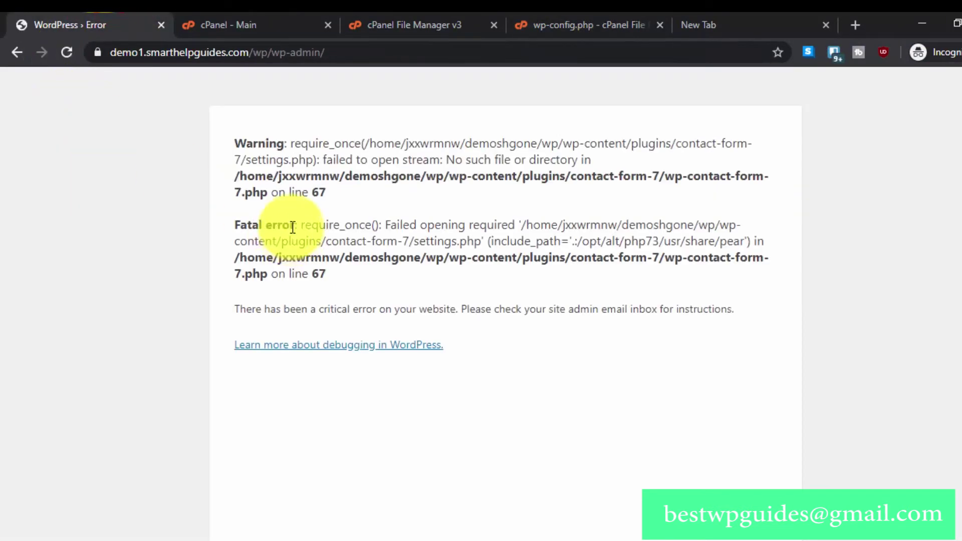
# Highlight the Warning and Fatal error paths pointing to contact-form-7's missing settings.php
pyautogui.moveTo(235, 142); pyautogui.dragTo(262, 186)
pyautogui.moveTo(115, 160); pyautogui.dragTo(203, 301)
pyautogui.click(250, 310)
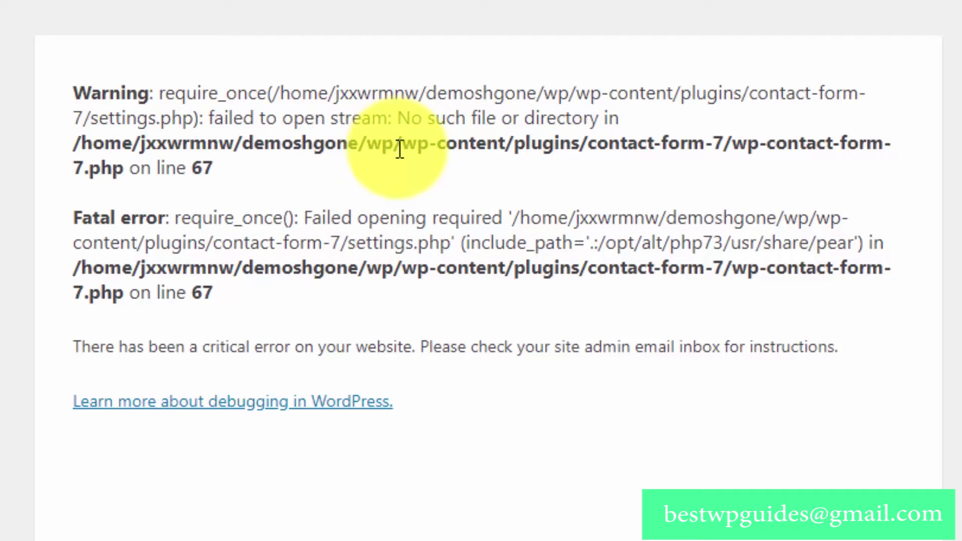
pyautogui.moveTo(401, 149); pyautogui.dragTo(701, 149)
pyautogui.click(668, 260)
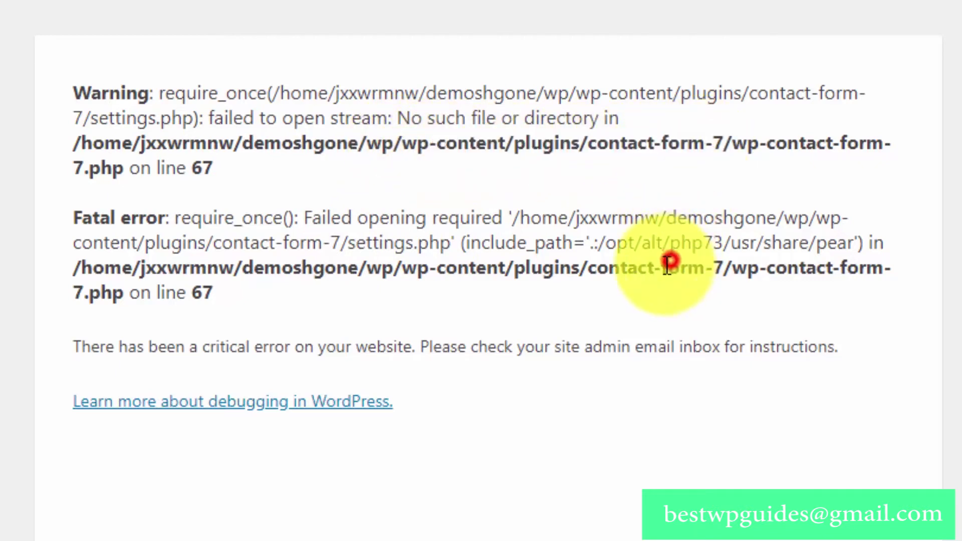
pyautogui.click(592, 300)
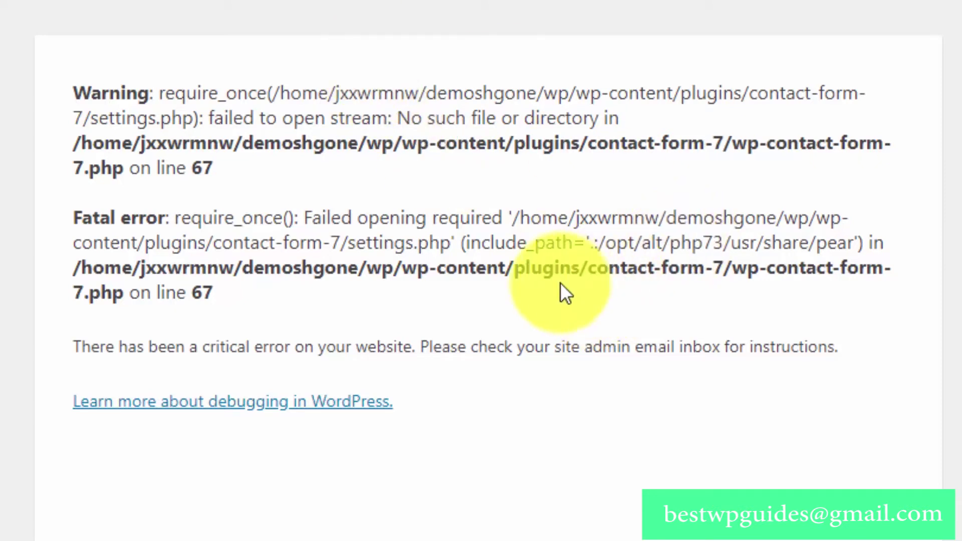
pyautogui.moveTo(590, 266); pyautogui.dragTo(749, 266)
pyautogui.click(765, 333)
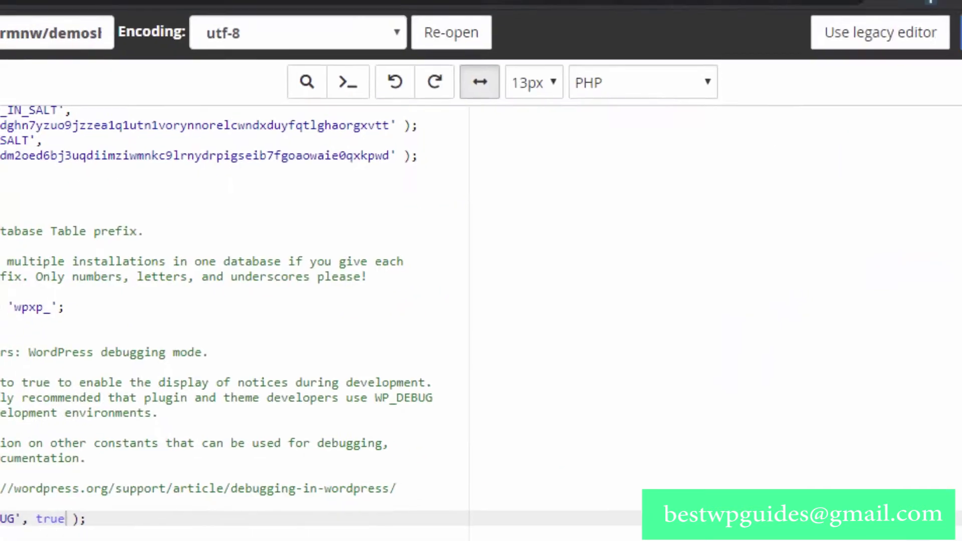
# Set WP_DEBUG back to false in wp-config.php and save the file
pyautogui.click(66, 512)
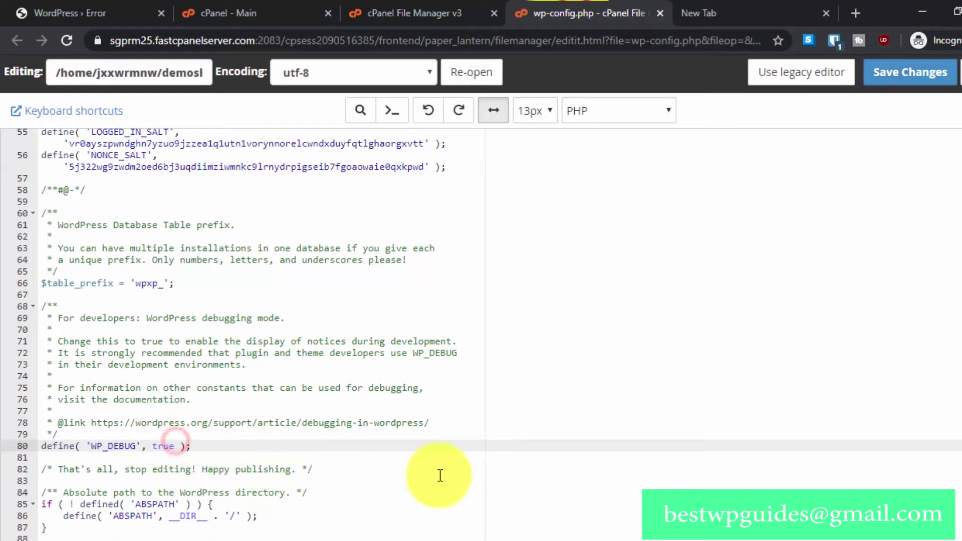
pyautogui.press('BackSpace')
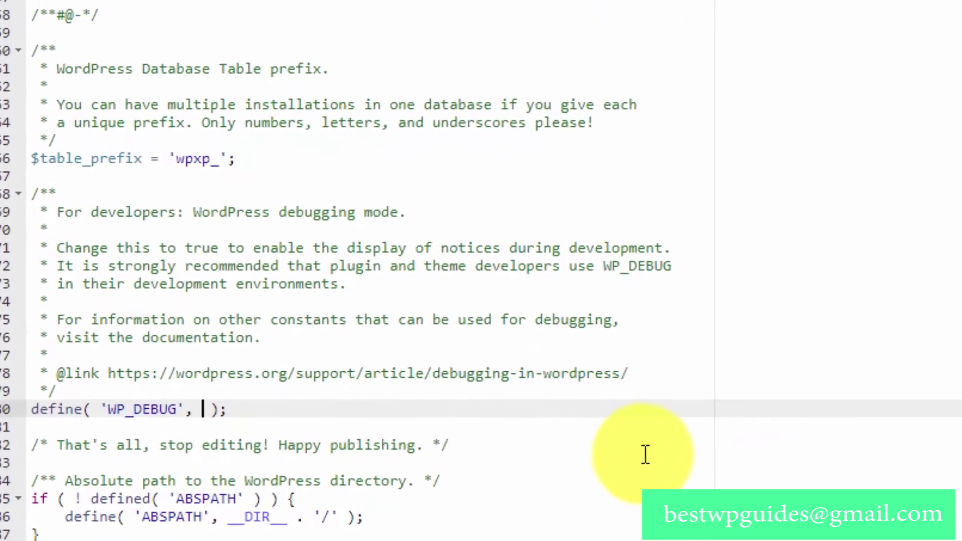
pyautogui.write('false')
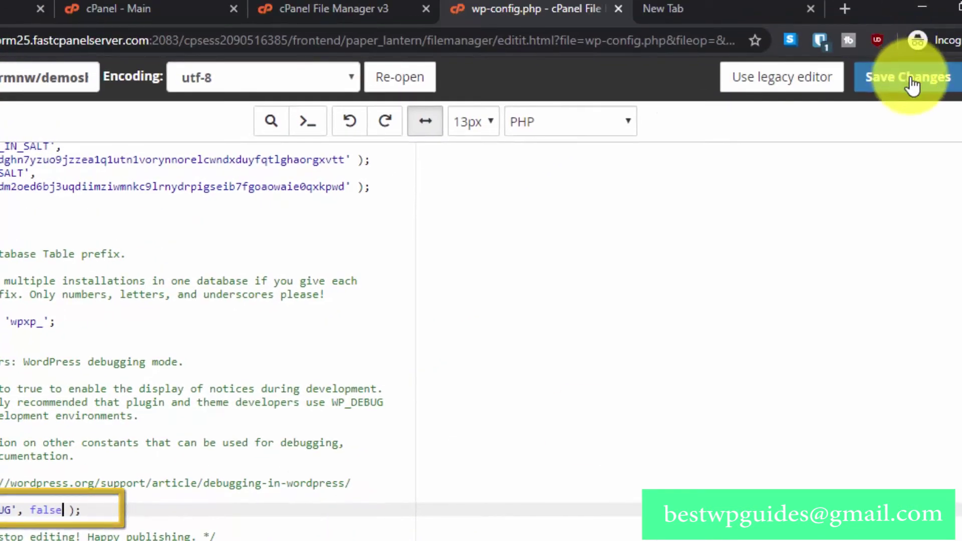
pyautogui.click(912, 85)
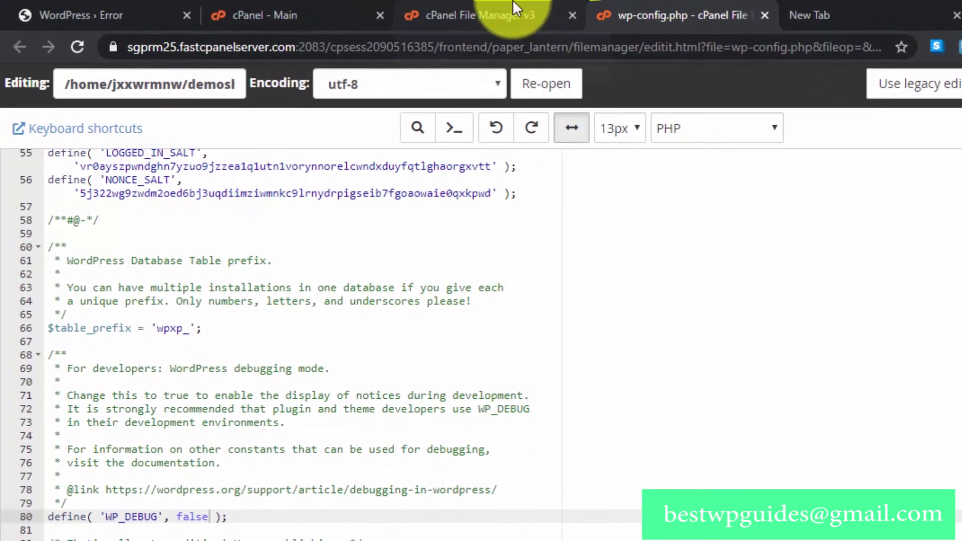
# Go to the wp-content/plugins folder in the File Manager listing
pyautogui.click(514, 9)
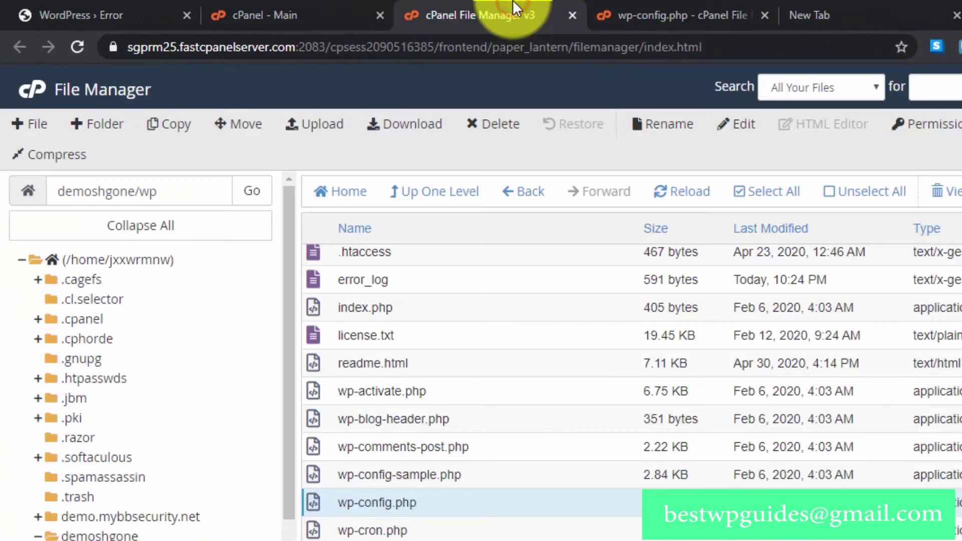
pyautogui.scroll(2, 360, 362)
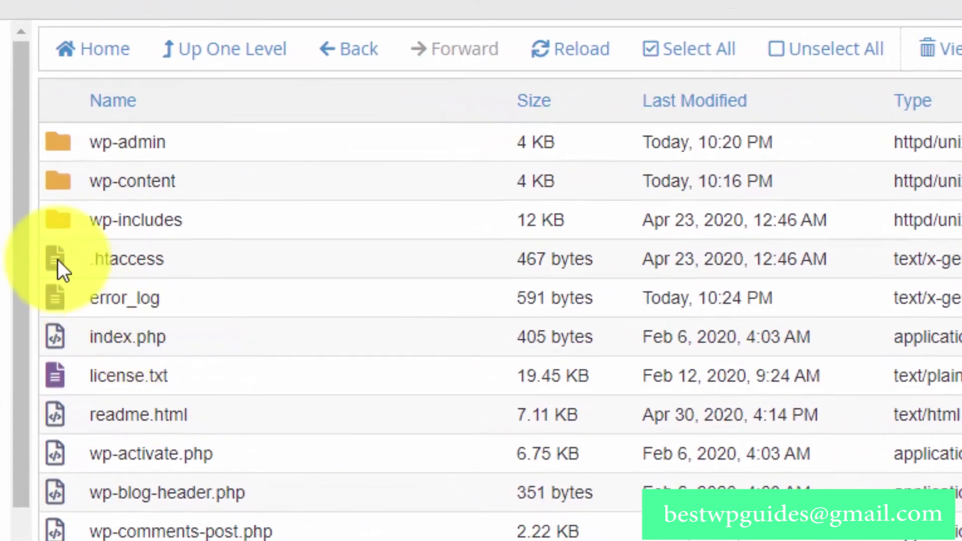
pyautogui.doubleClick(78, 183)
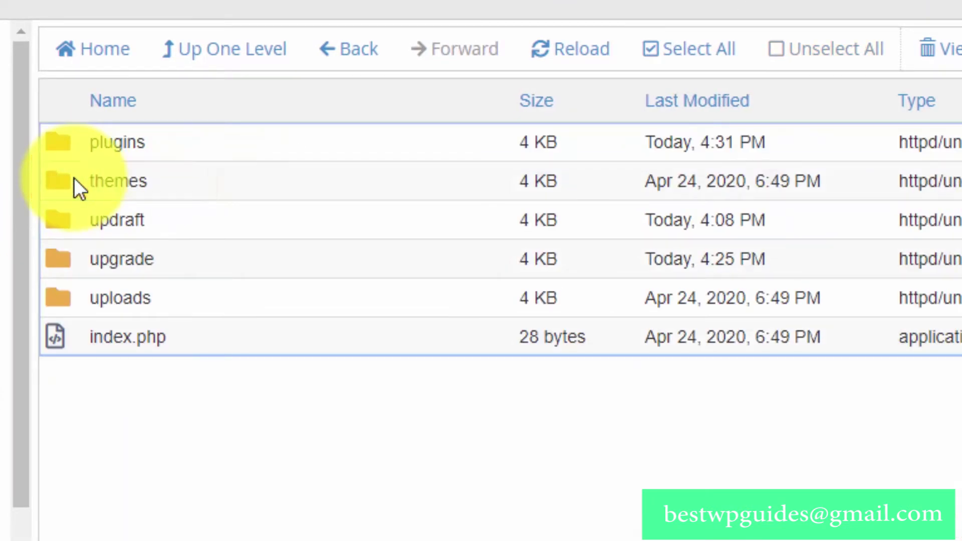
pyautogui.click(77, 140)
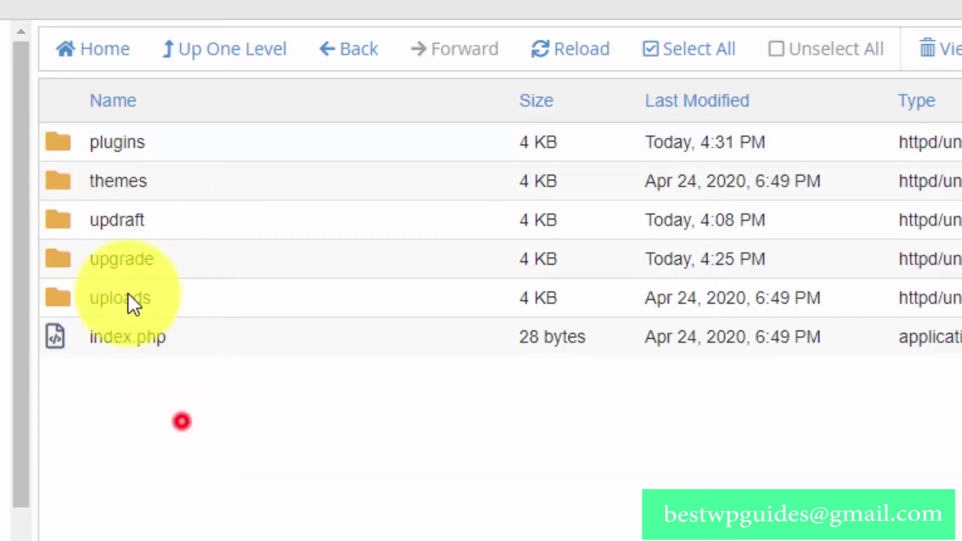
pyautogui.doubleClick(58, 150)
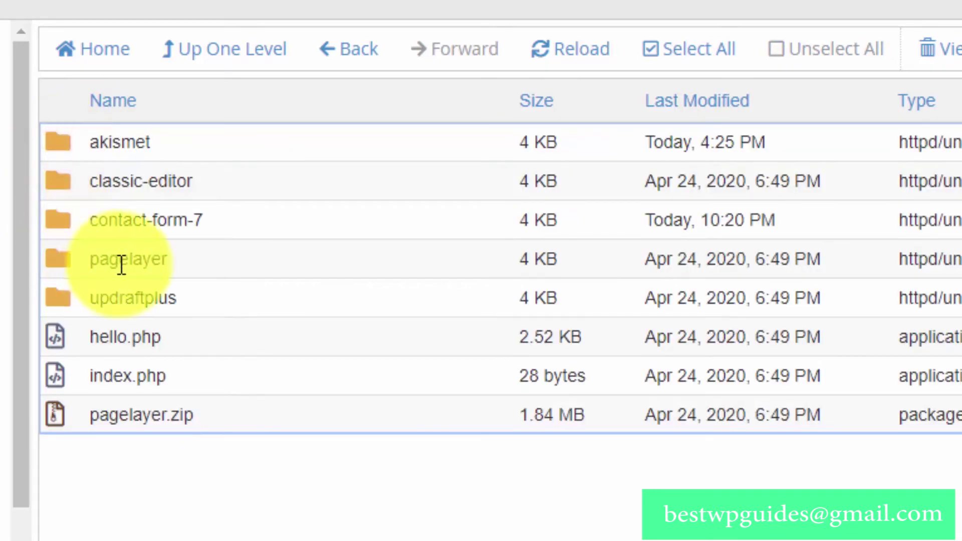
# Rename the contact-form-7 folder to contact-form-7_old
pyautogui.click(110, 212)
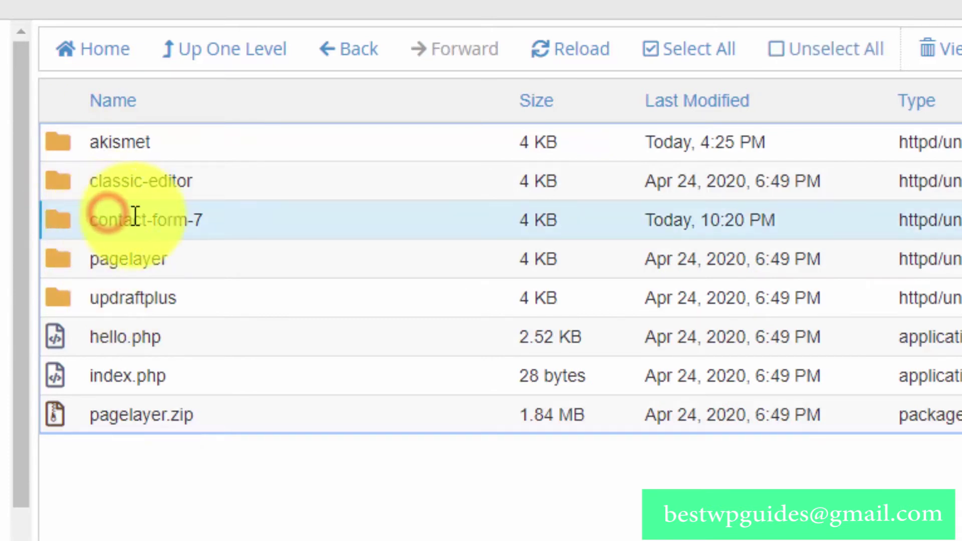
pyautogui.click(163, 215)
pyautogui.click(250, 496)
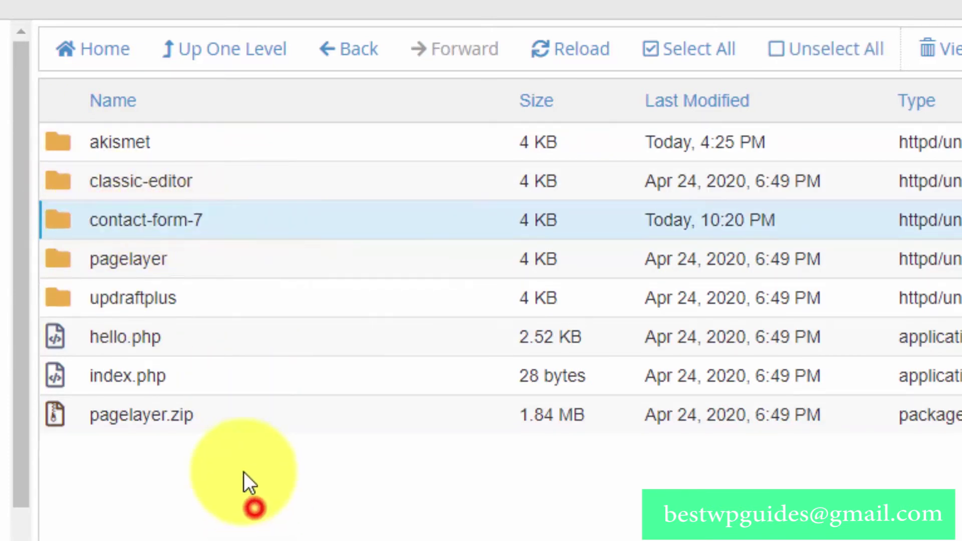
pyautogui.rightClick(200, 223)
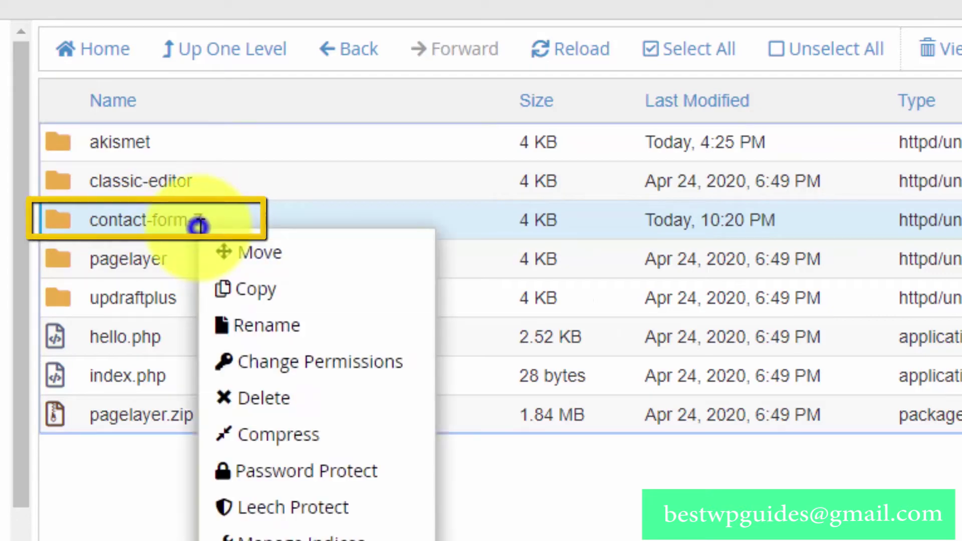
pyautogui.click(232, 325)
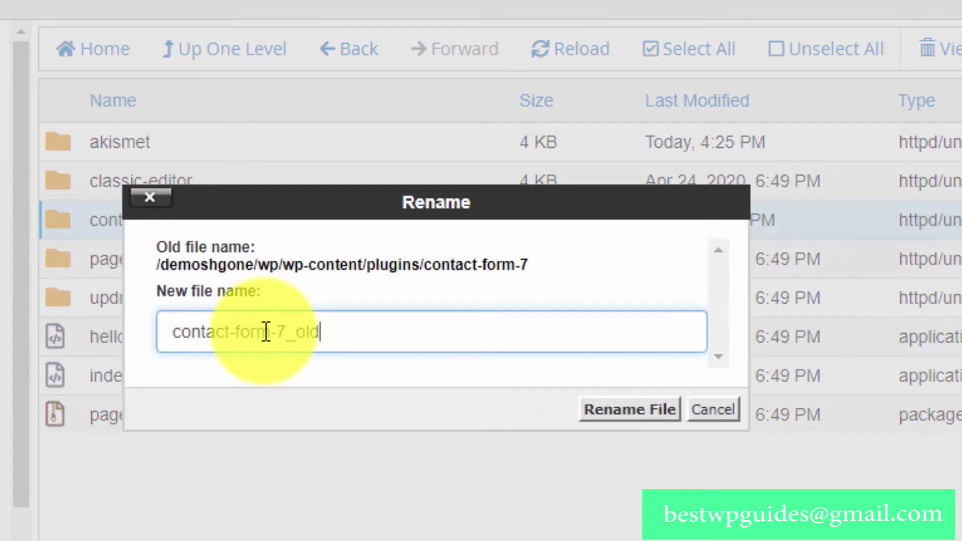
pyautogui.click(604, 410)
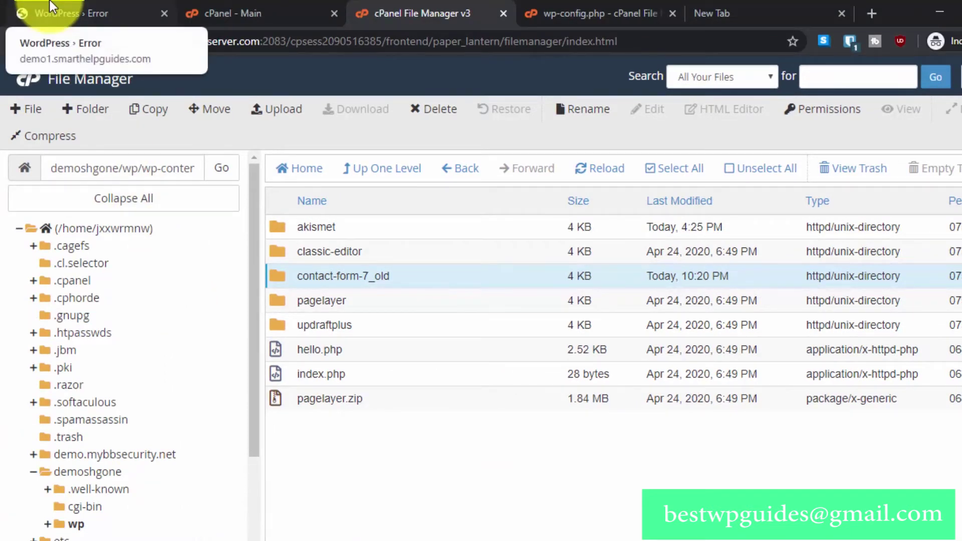
# Reload the WordPress admin tab and scroll the Dashboard that now loads normally
pyautogui.click(50, 7)
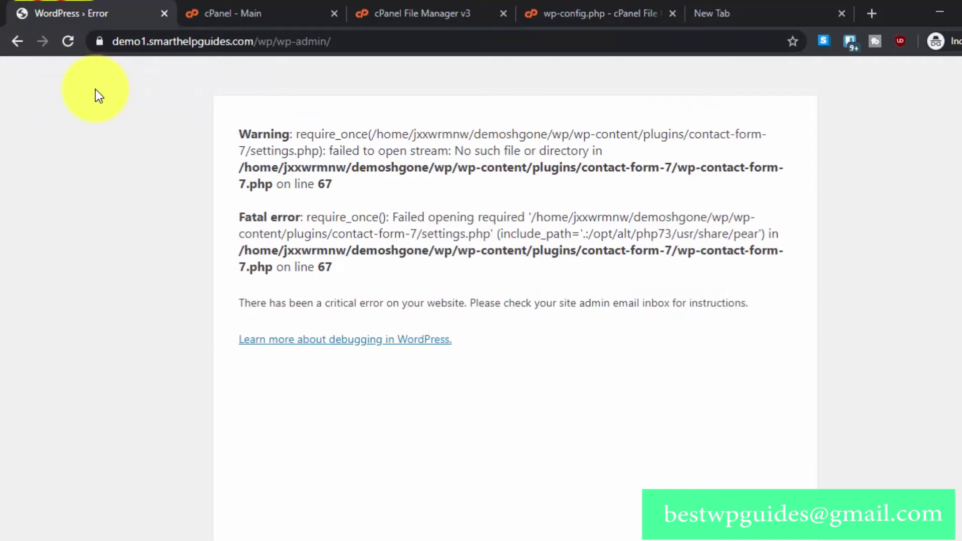
pyautogui.click(71, 41)
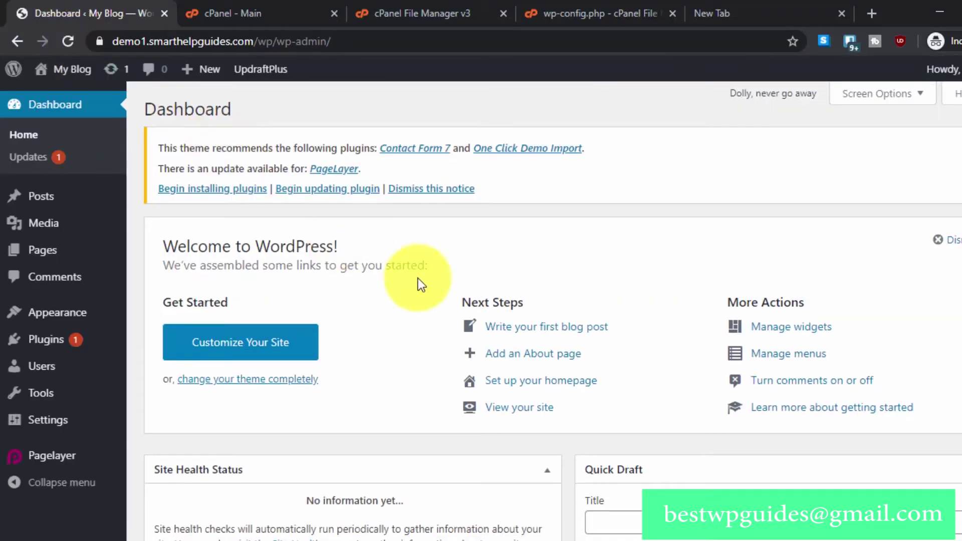
pyautogui.scroll(-5, 418, 279)
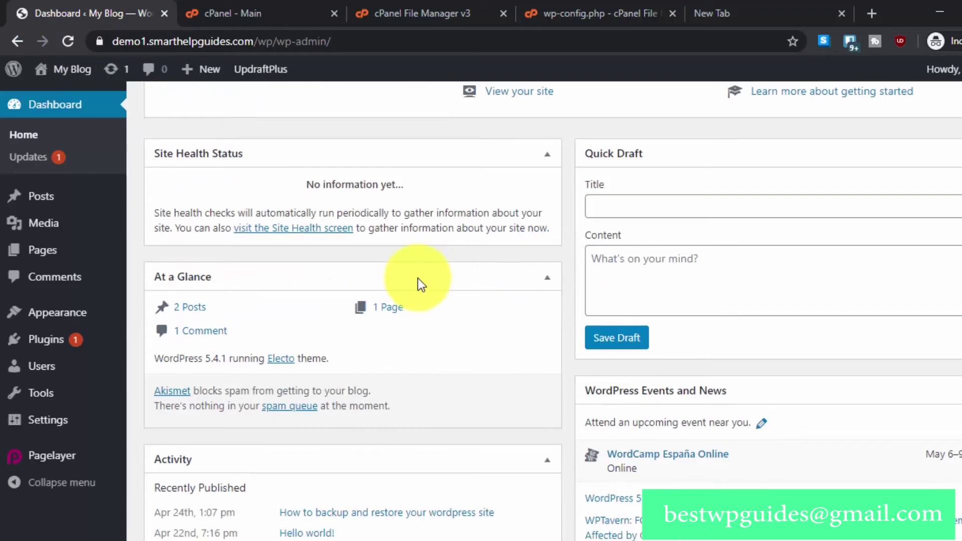
pyautogui.scroll(-3, 418, 278)
pyautogui.scroll(8, 417, 278)
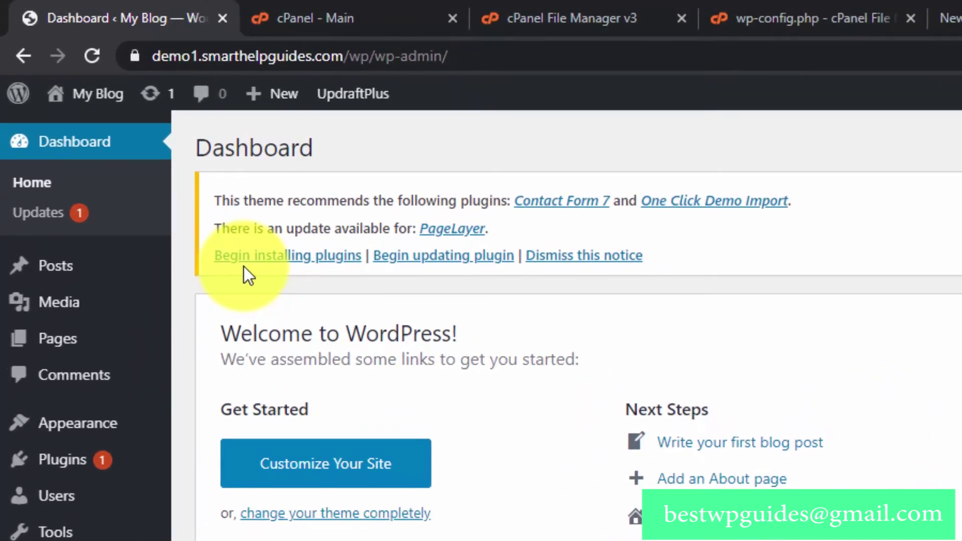
# Go to Plugins > Installed Plugins and read the Contact Form 7 deactivation notice
pyautogui.moveTo(56, 465)
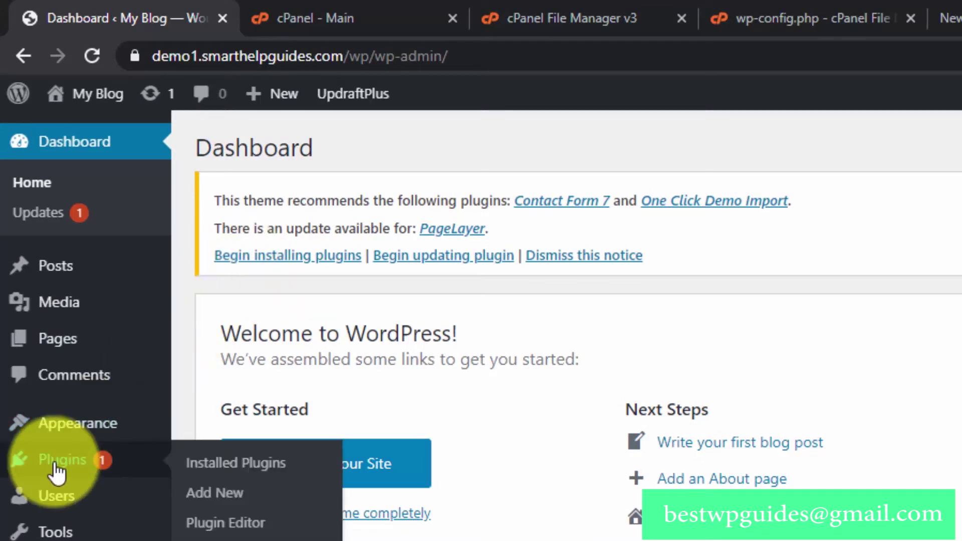
pyautogui.click(203, 466)
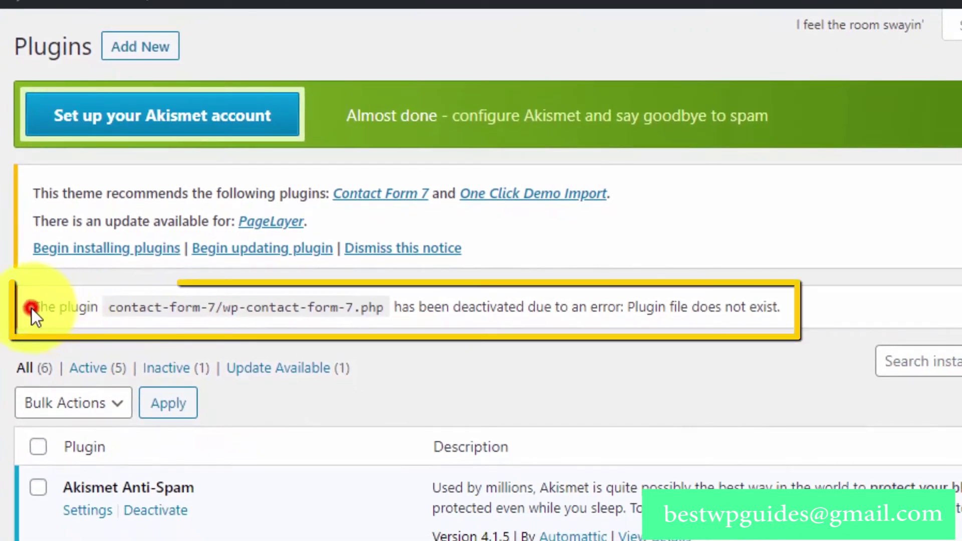
pyautogui.moveTo(31, 308); pyautogui.dragTo(193, 308)
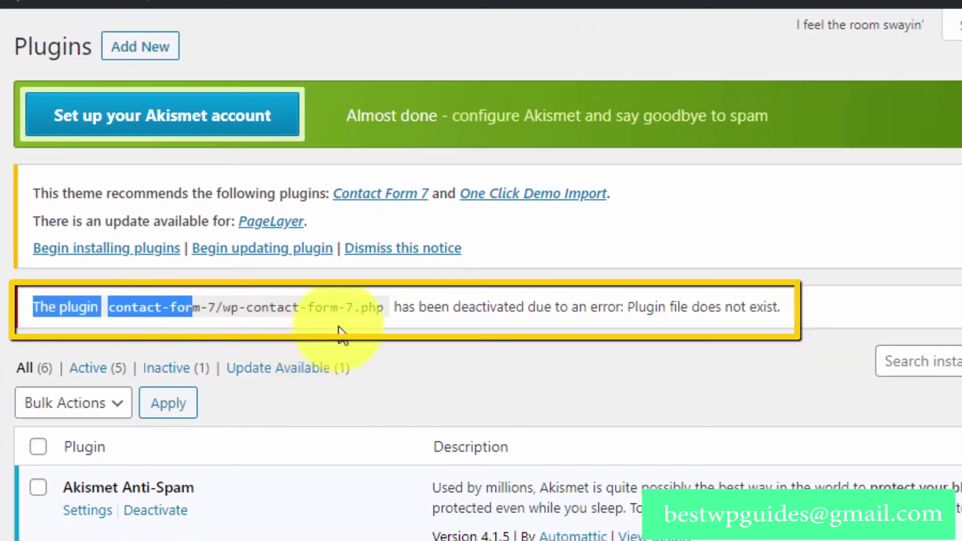
pyautogui.moveTo(418, 308); pyautogui.dragTo(799, 309)
pyautogui.click(675, 383)
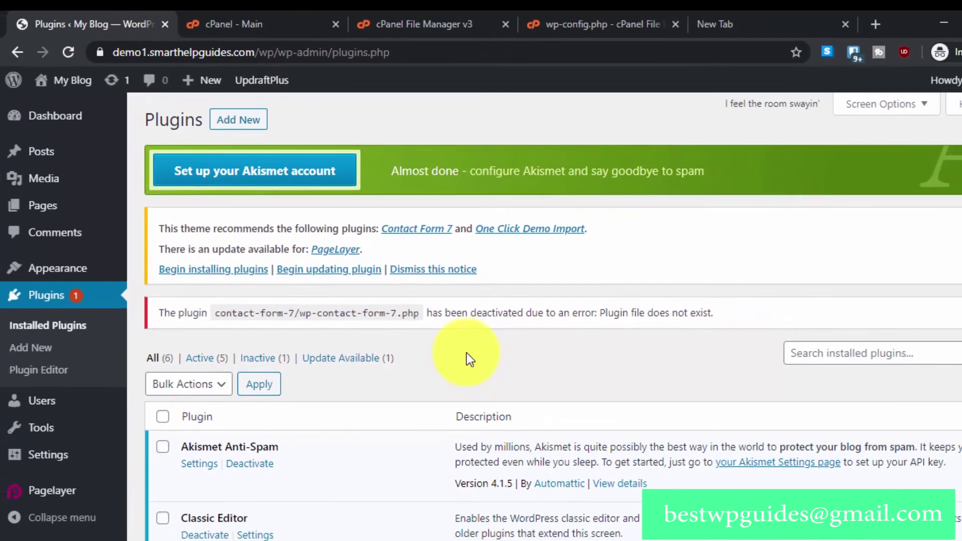
pyautogui.scroll(-3, 466, 352)
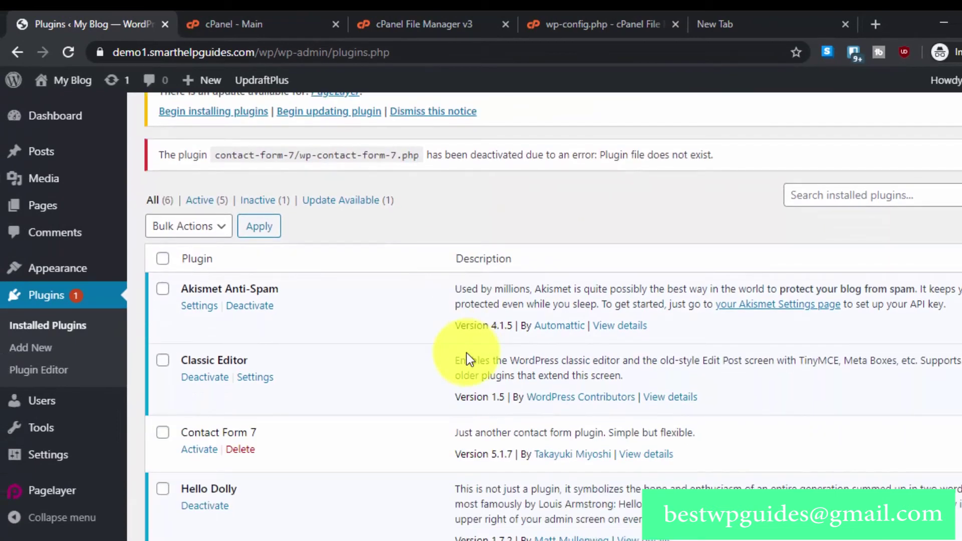
pyautogui.scroll(-5, 467, 352)
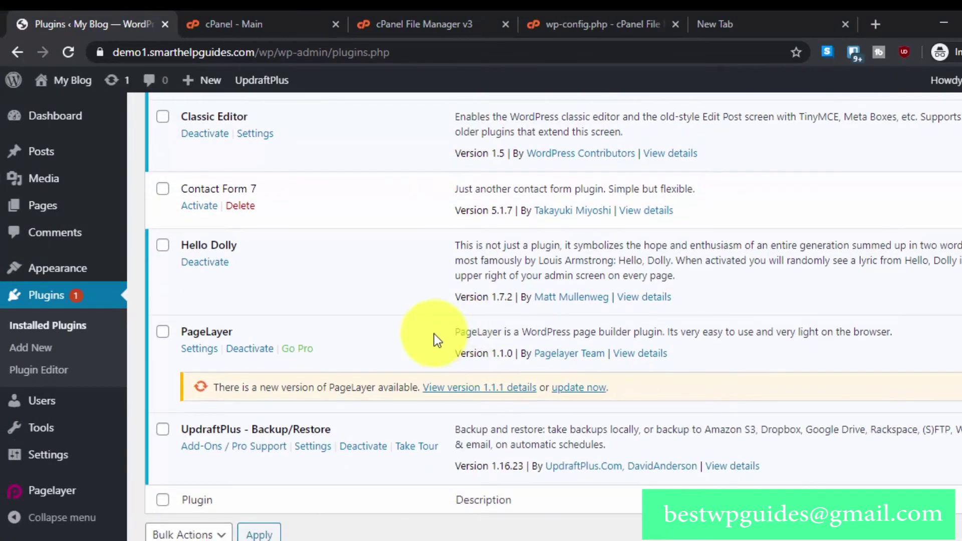
pyautogui.scroll(3, 426, 333)
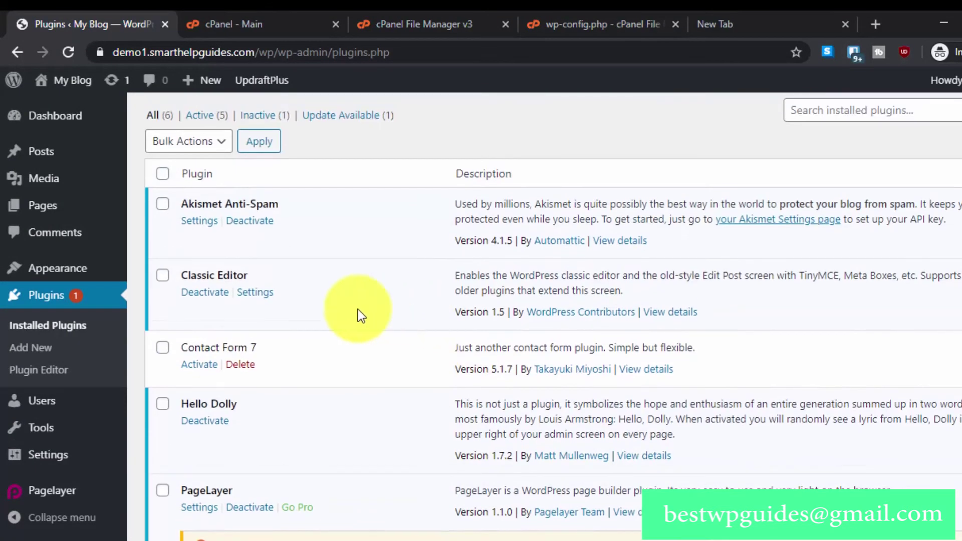
# Delete the broken Contact Form 7 plugin and reinstall it from a 'contact' search in Add New
pyautogui.click(244, 366)
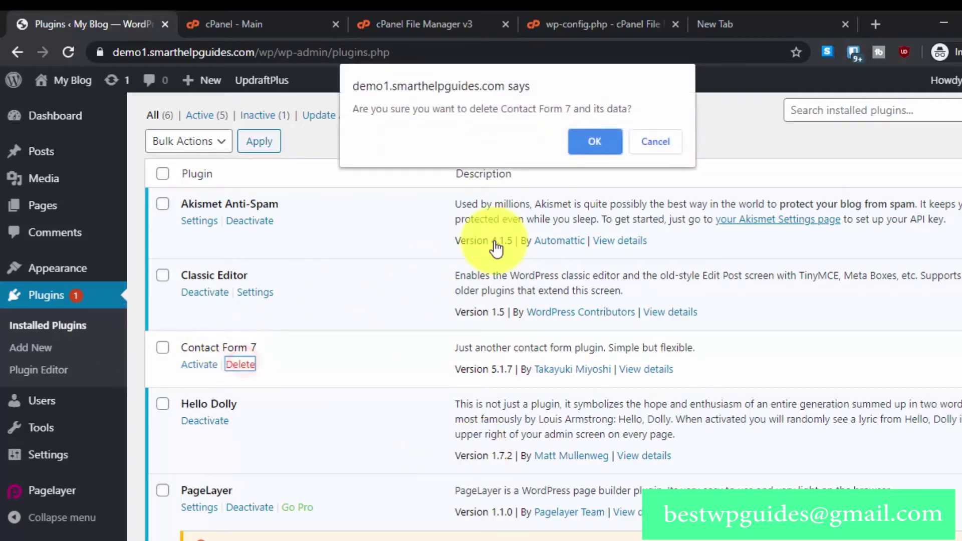
pyautogui.click(587, 139)
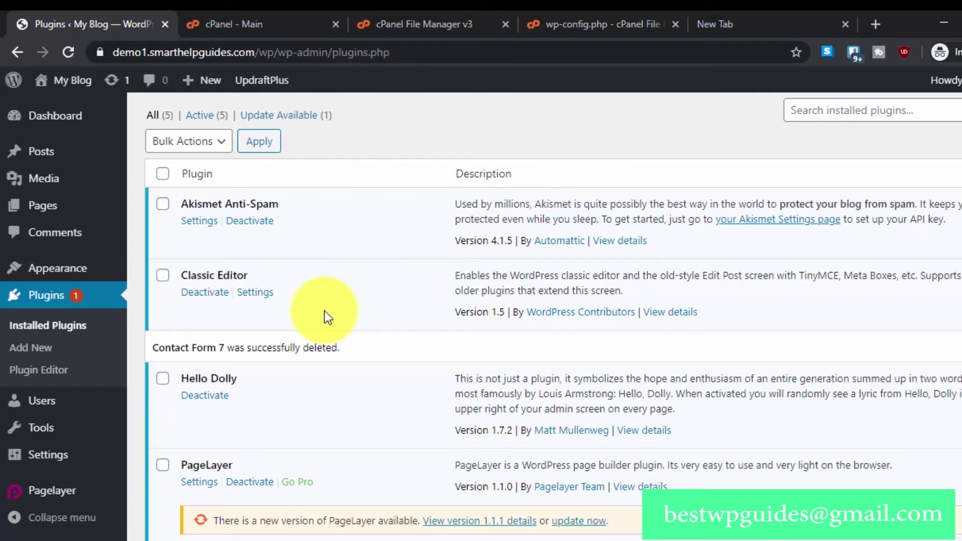
pyautogui.click(45, 348)
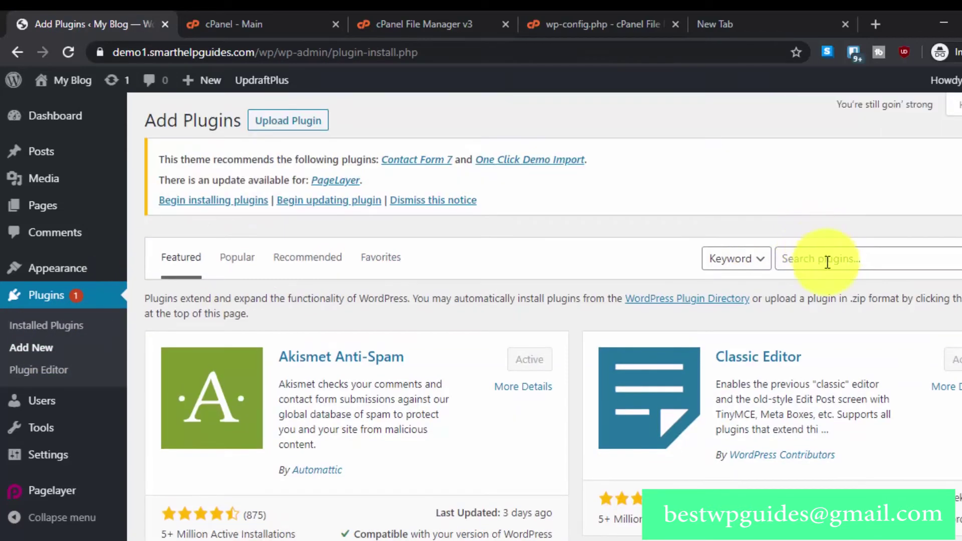
pyautogui.click(827, 262)
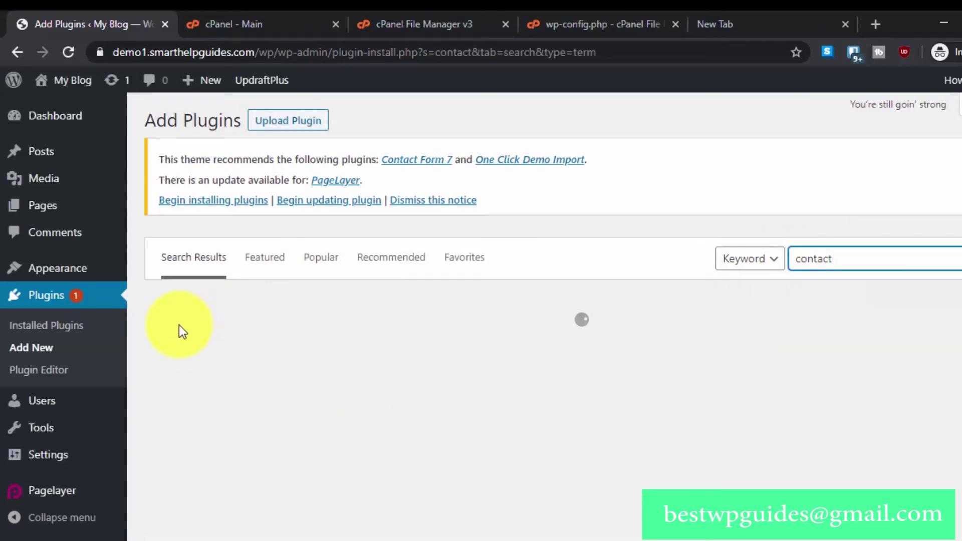
pyautogui.click(511, 347)
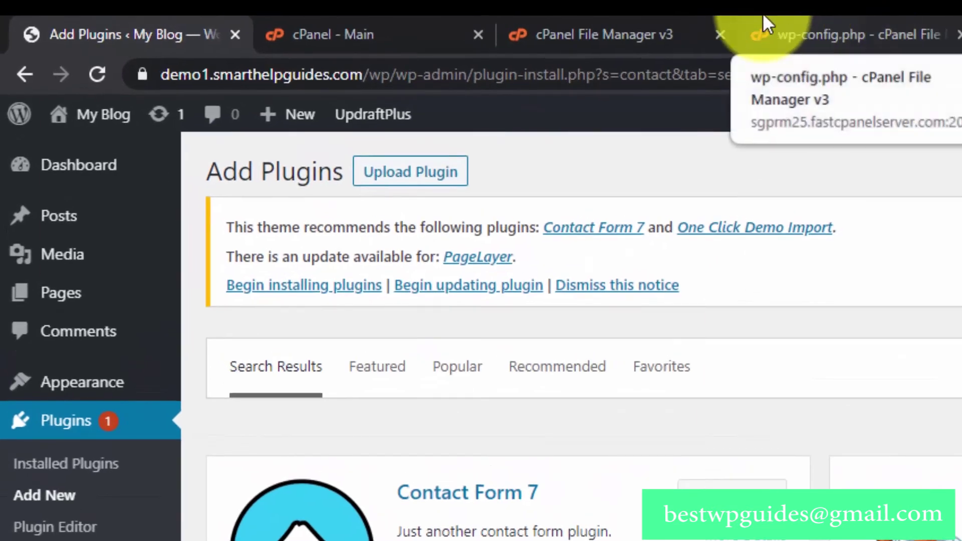
pyautogui.click(495, 27)
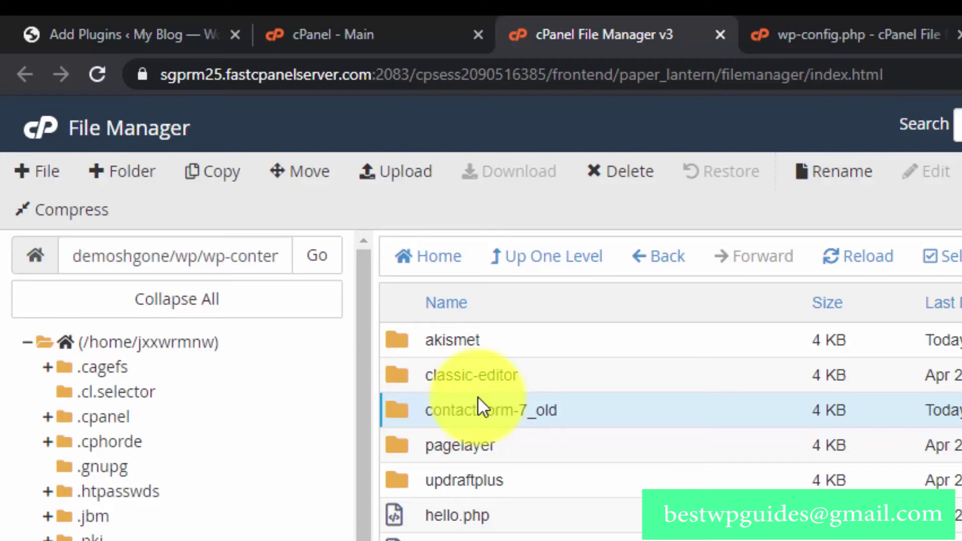
# Rename the akismet plugin folder to akismet_old in File Manager
pyautogui.click(525, 340)
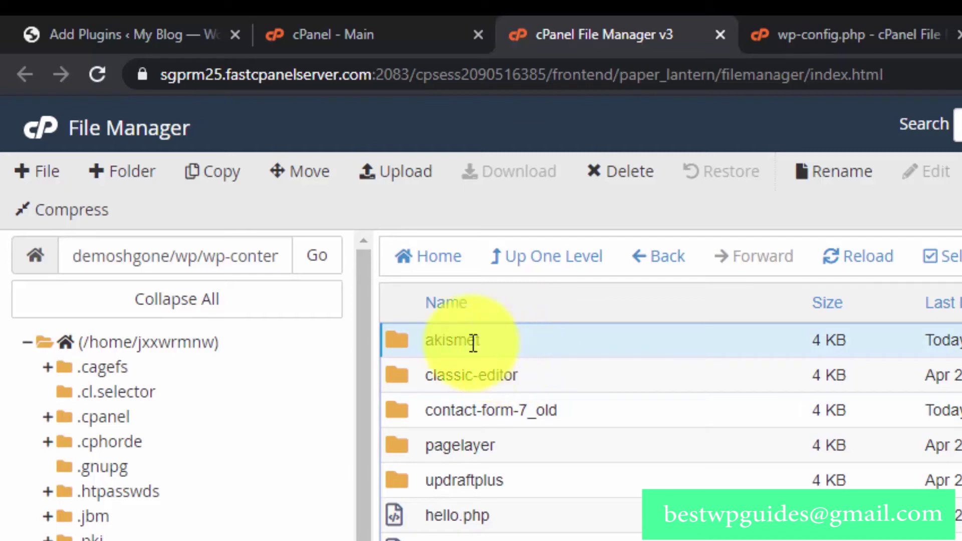
pyautogui.rightClick(502, 337)
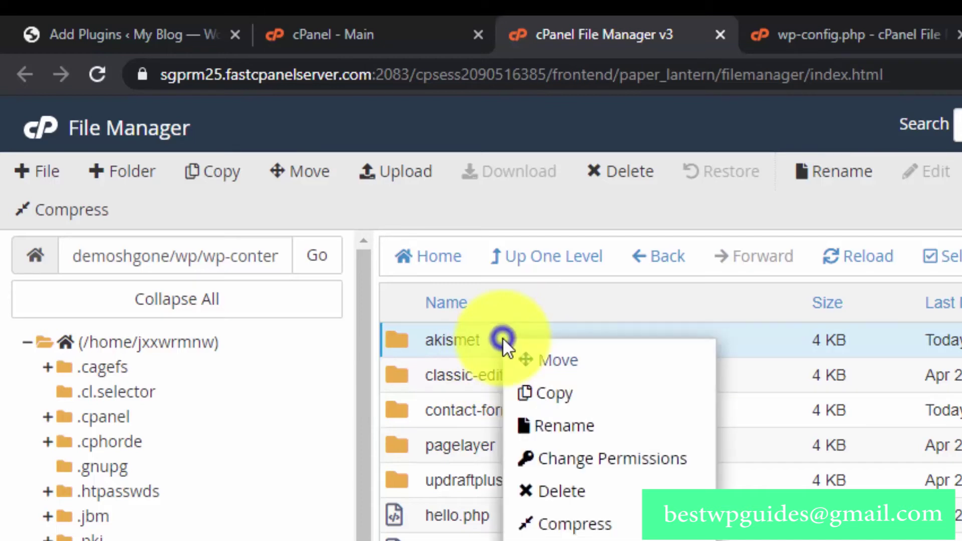
pyautogui.click(565, 427)
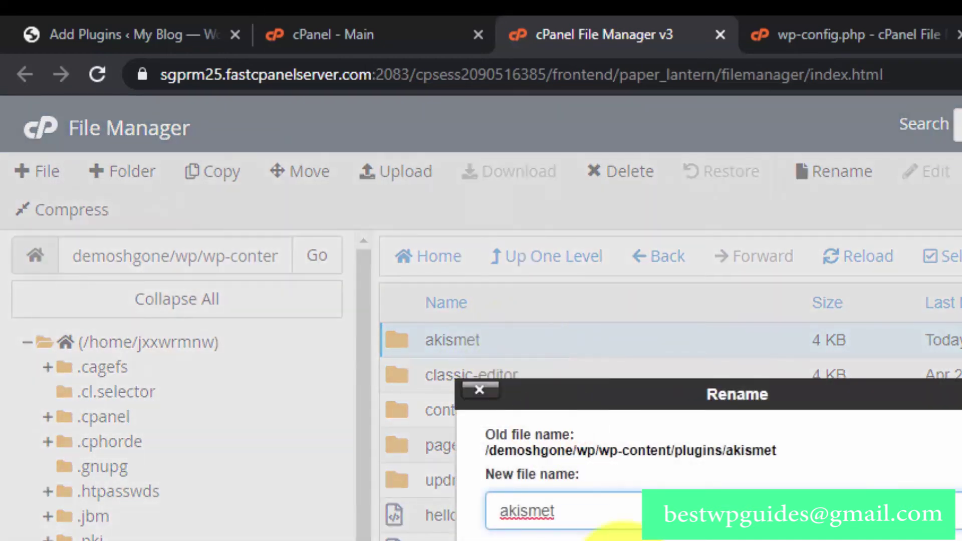
pyautogui.write('_old')
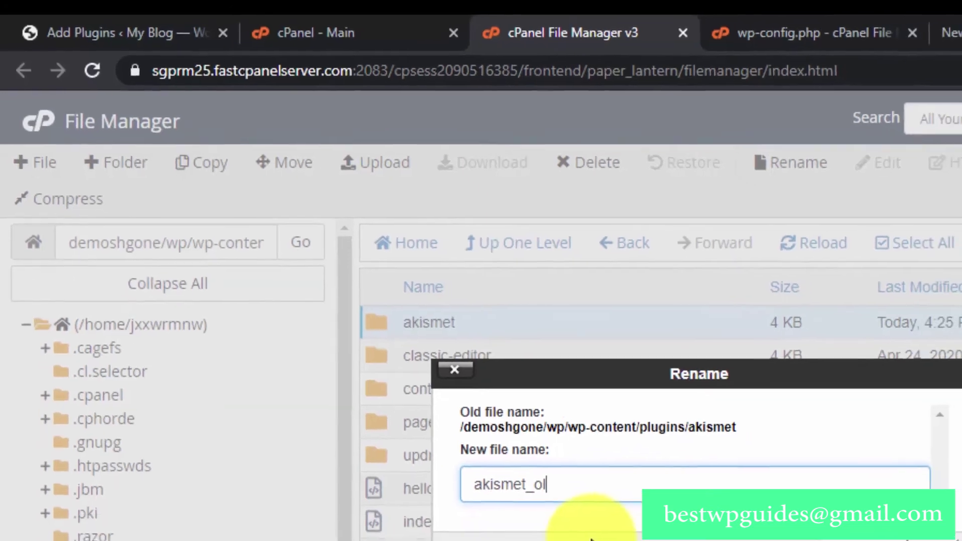
pyautogui.press('Return')
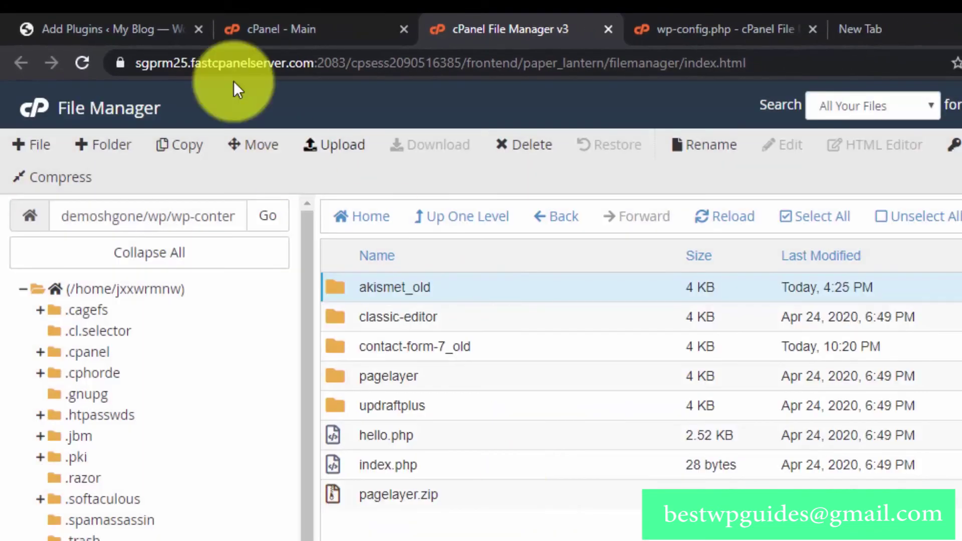
pyautogui.click(125, 29)
# Check the WordPress dashboard, then return to the cPanel plugin folder list
pyautogui.moveTo(75, 111)
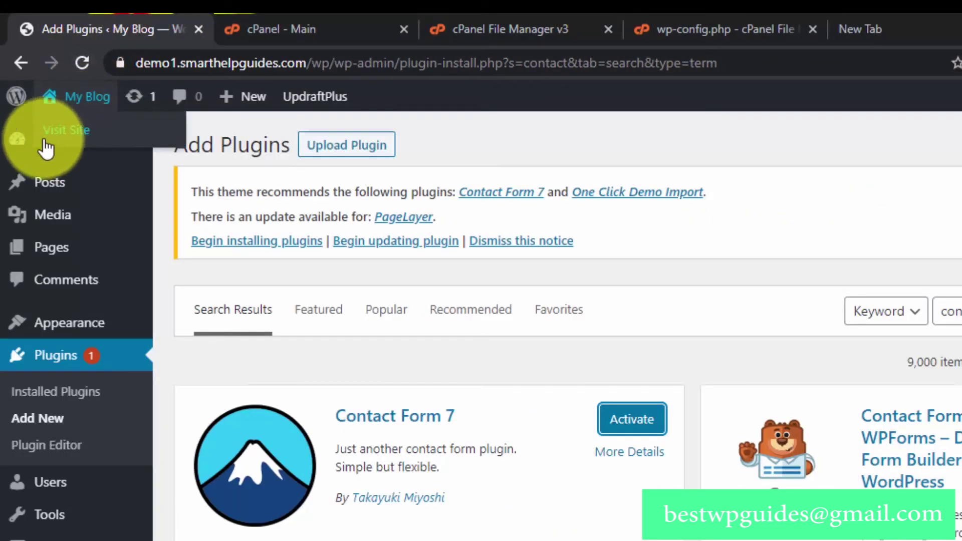
pyautogui.click(64, 145)
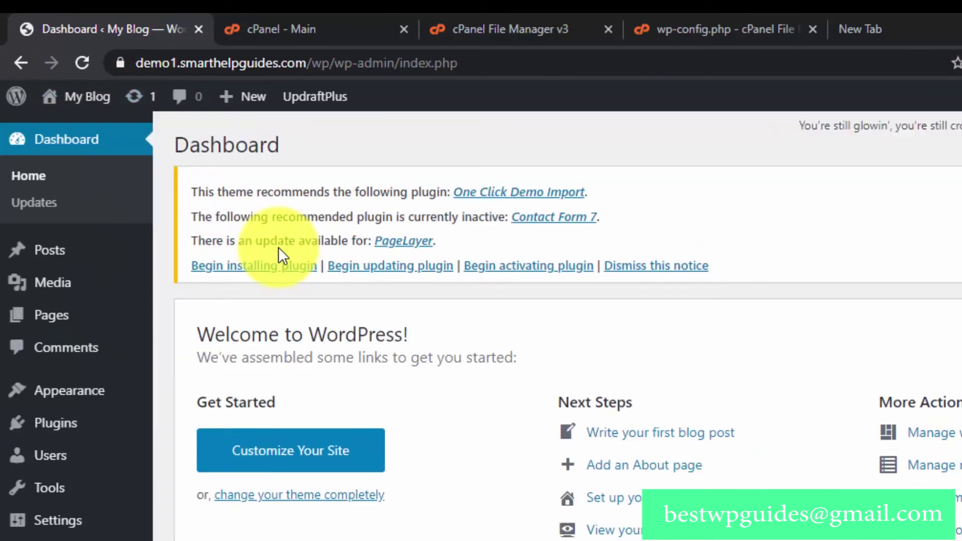
pyautogui.click(686, 13)
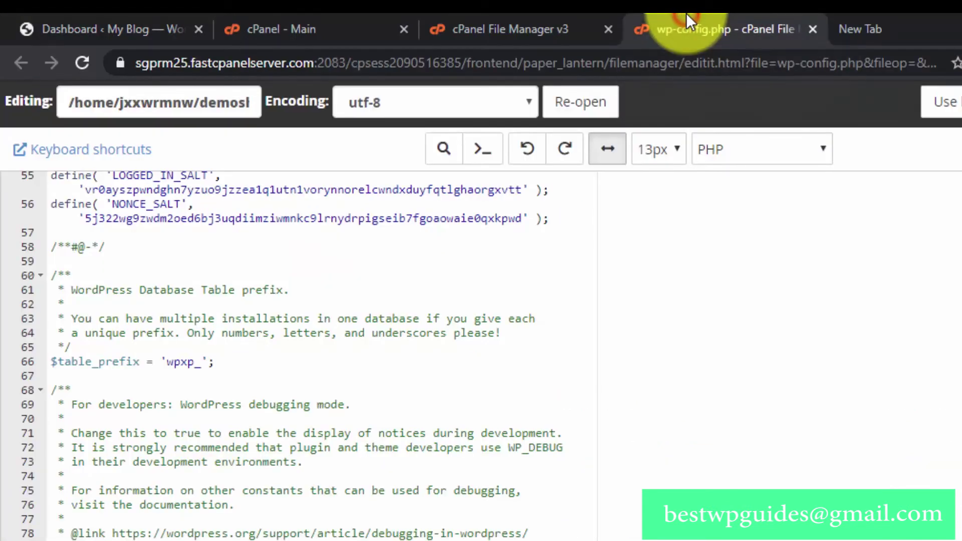
pyautogui.click(534, 13)
pyautogui.click(135, 15)
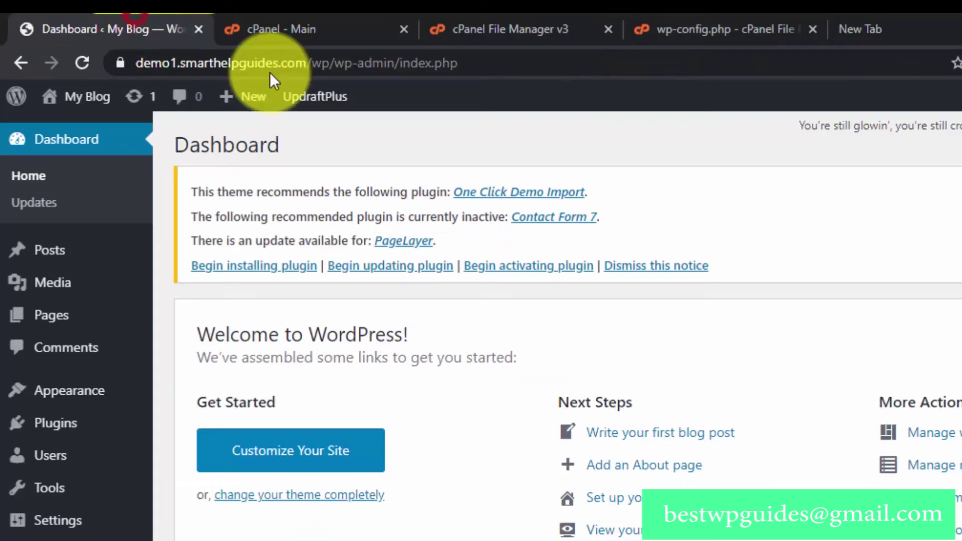
pyautogui.click(568, 11)
# Rename the akismet_old folder back to akismet by removing the '_old' suffix
pyautogui.click(429, 291)
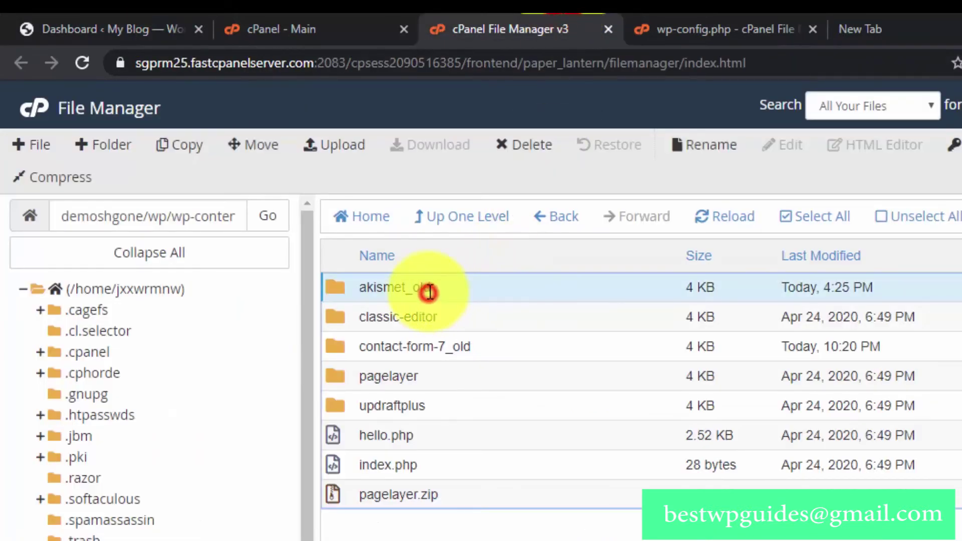
pyautogui.click(429, 290)
pyautogui.click(490, 285)
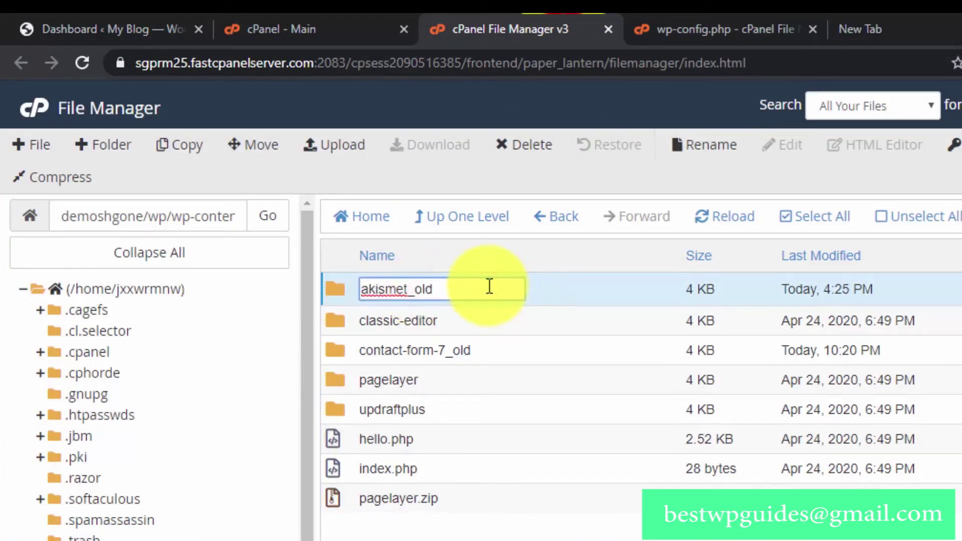
pyautogui.press('BackSpace')
pyautogui.press('BackSpace')
pyautogui.press('BackSpace')
pyautogui.press('BackSpace')
pyautogui.press('Return')
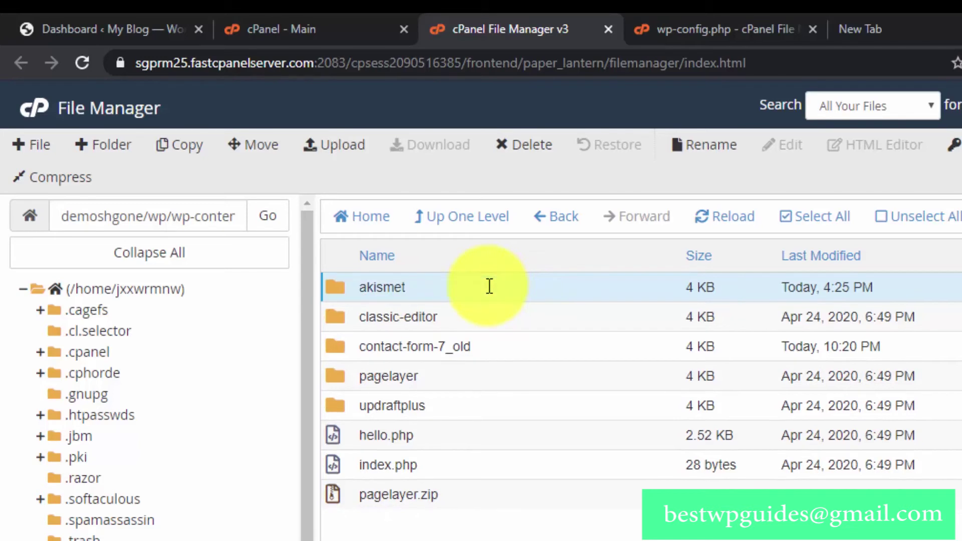
# Rename the classic-editor plugin folder to classic-editor_old
pyautogui.click(416, 322)
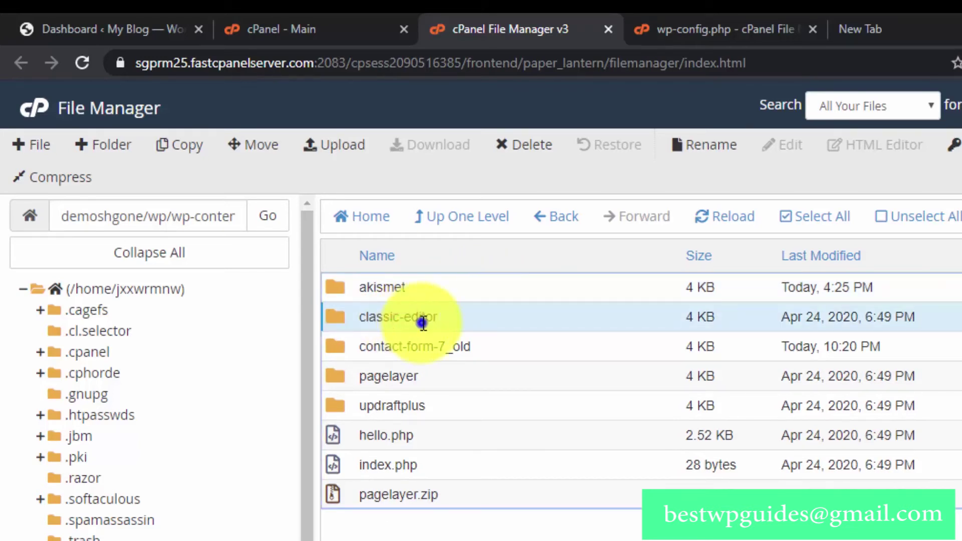
pyautogui.rightClick(422, 323)
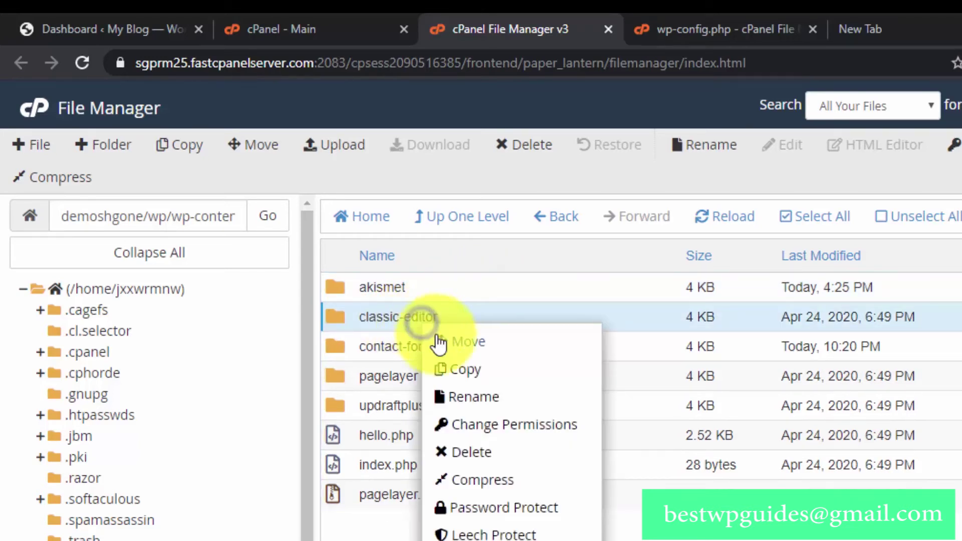
pyautogui.click(490, 394)
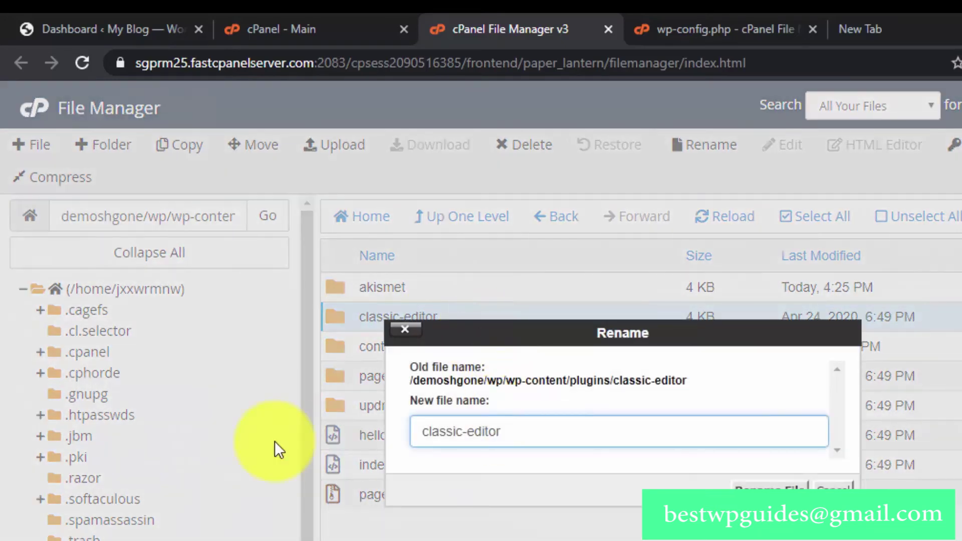
pyautogui.write('_ol')
pyautogui.press('Return')
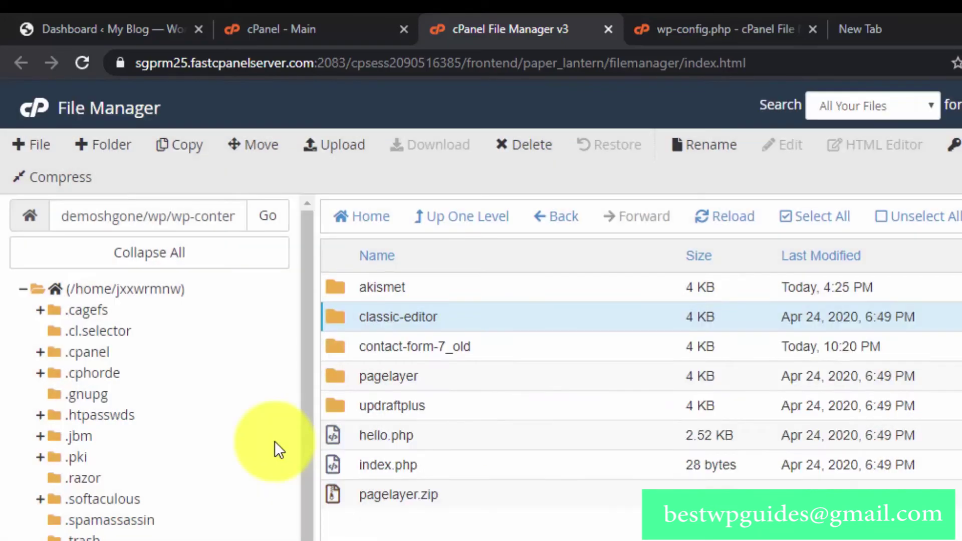
# Reload the WordPress dashboard to test the site, then return to the cPanel file list
pyautogui.click(59, 30)
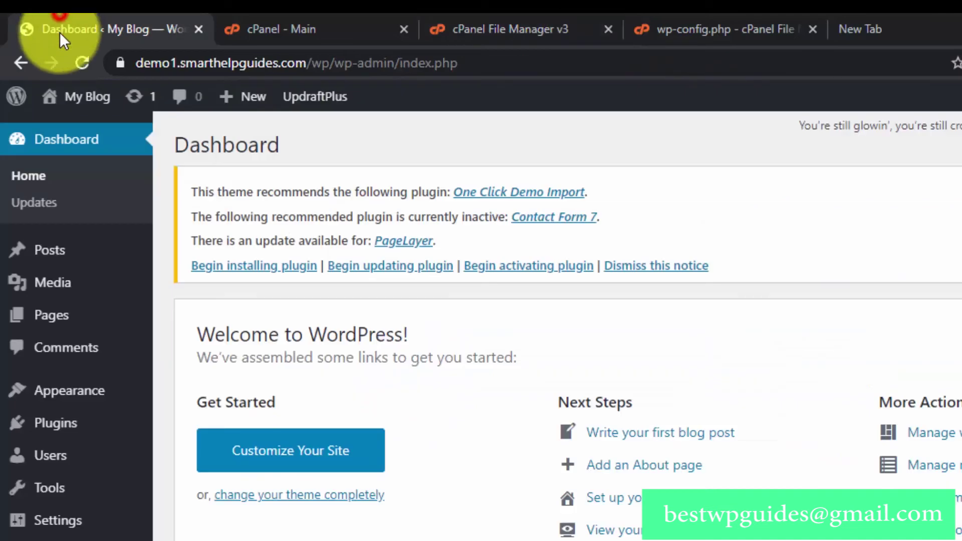
pyautogui.click(83, 63)
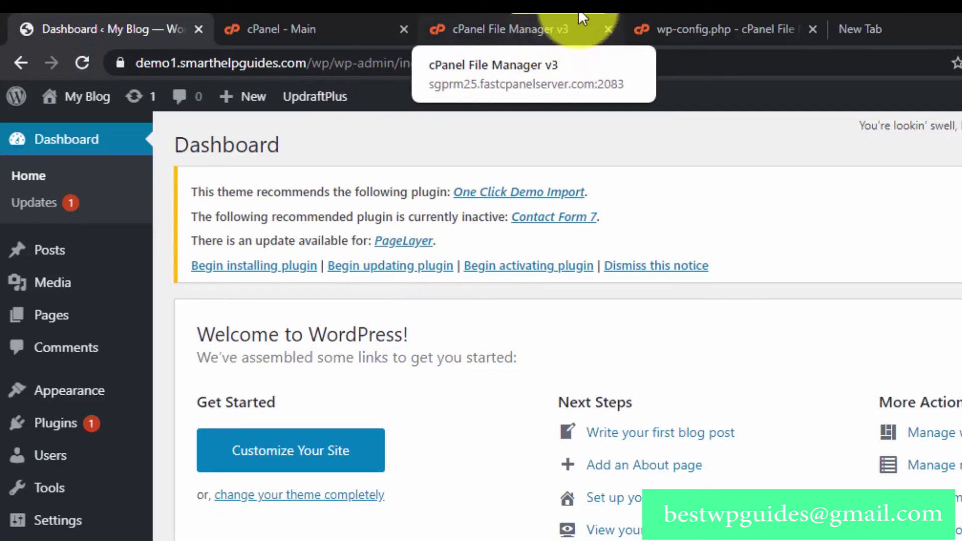
pyautogui.click(637, 22)
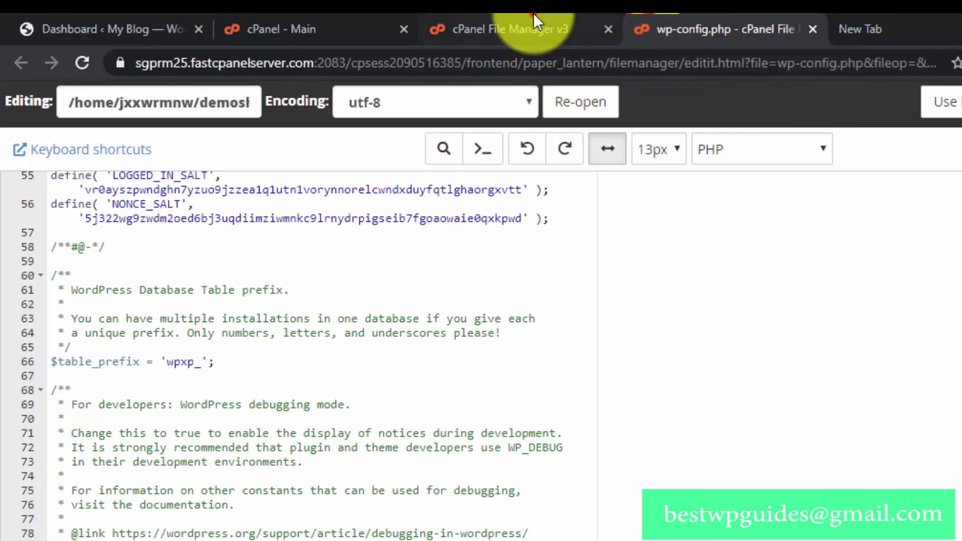
pyautogui.click(533, 17)
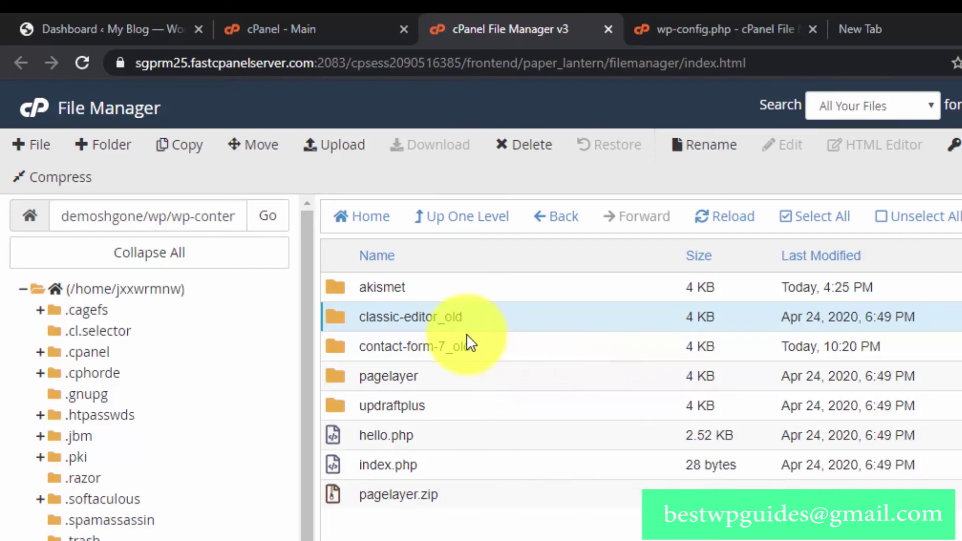
# Go up to wp-content and rename the plugins folder to plugins_old
pyautogui.click(551, 217)
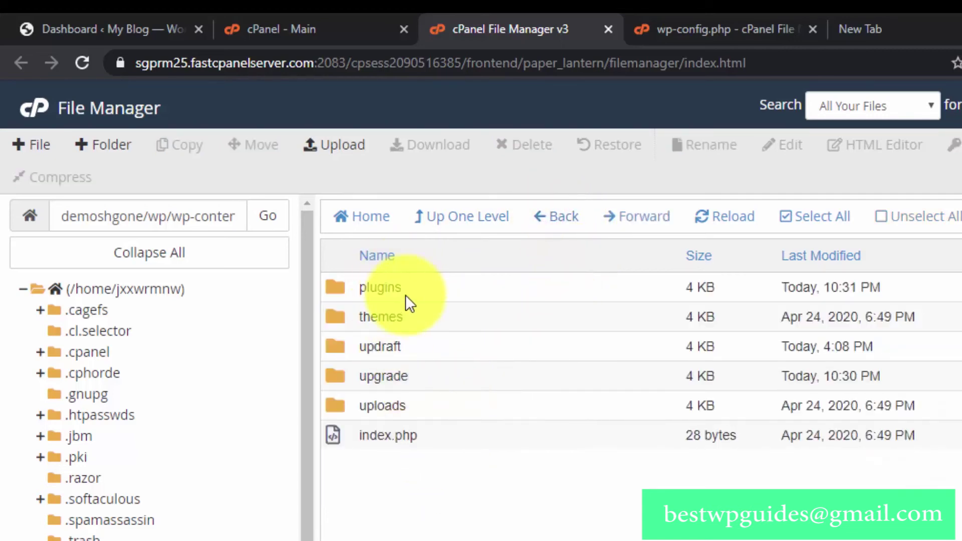
pyautogui.click(386, 296)
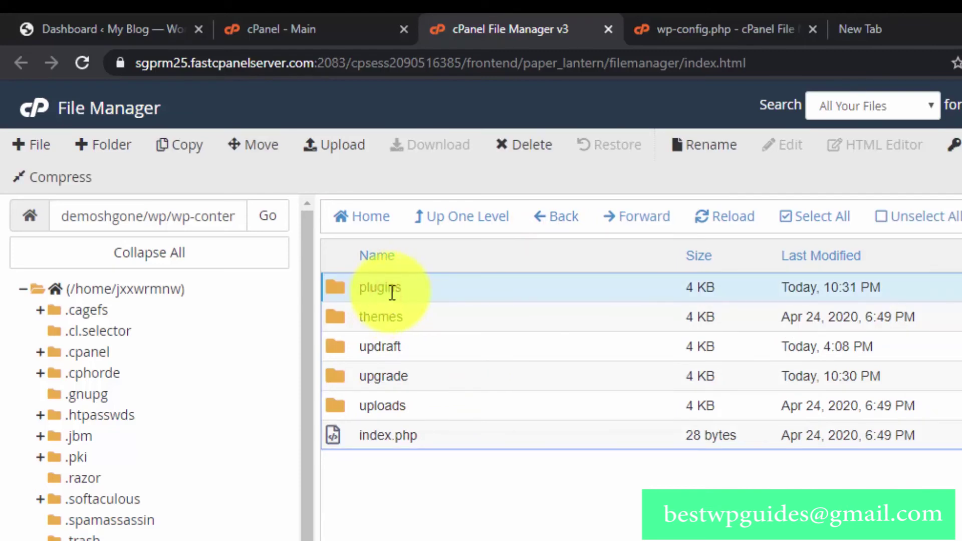
pyautogui.click(398, 287)
pyautogui.click(411, 290)
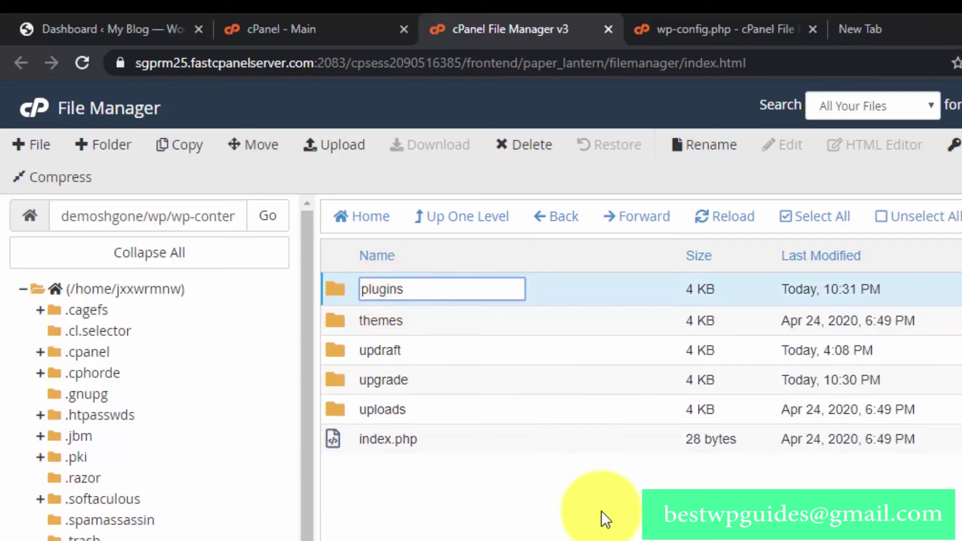
pyautogui.write('_old')
pyautogui.press('Return')
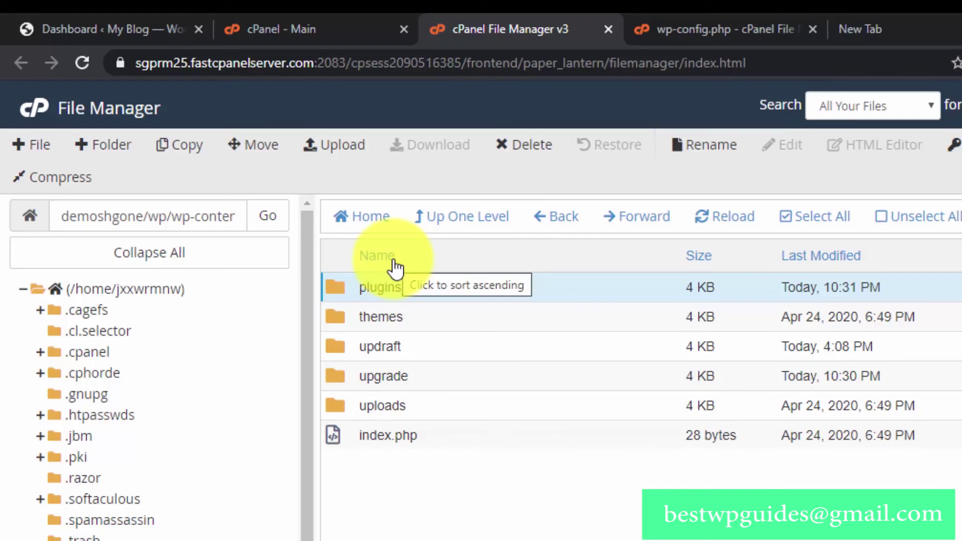
# Reload the WordPress dashboard home and open Installed Plugins to see the deactivation notices
pyautogui.click(84, 25)
pyautogui.moveTo(85, 98)
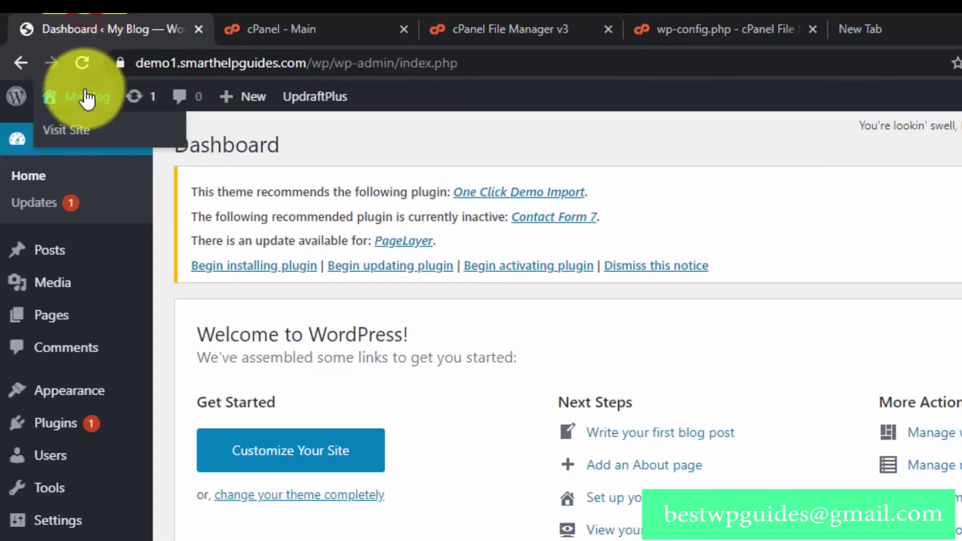
pyautogui.moveTo(74, 251)
pyautogui.click(30, 178)
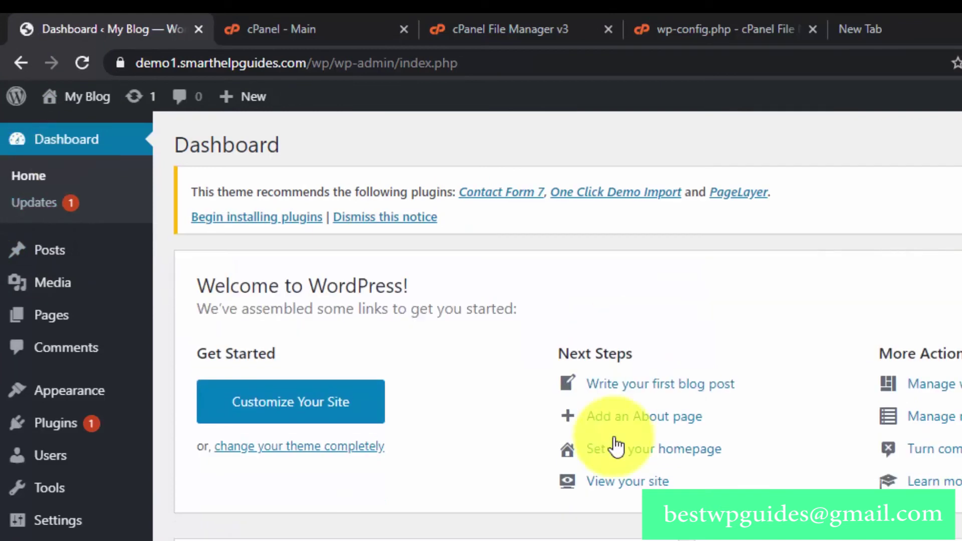
pyautogui.moveTo(60, 423)
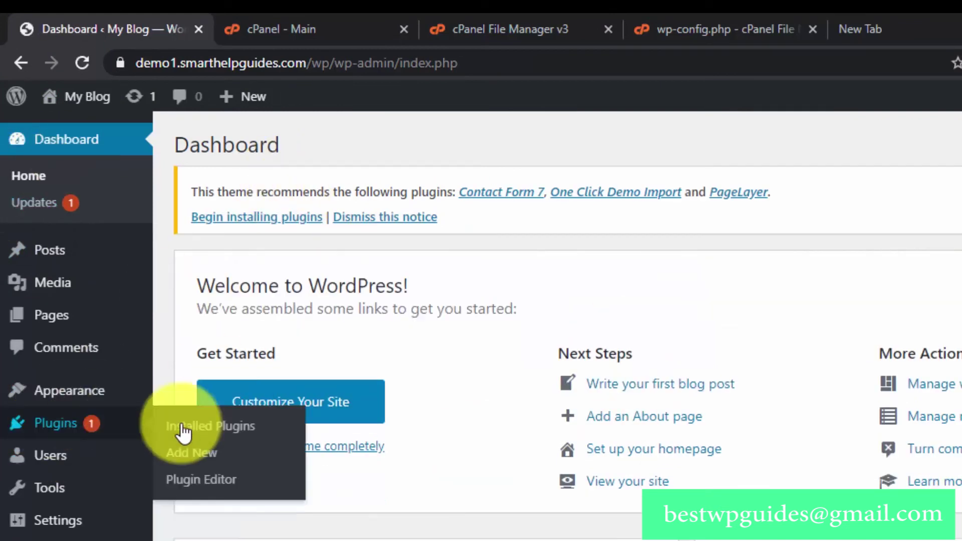
pyautogui.click(194, 430)
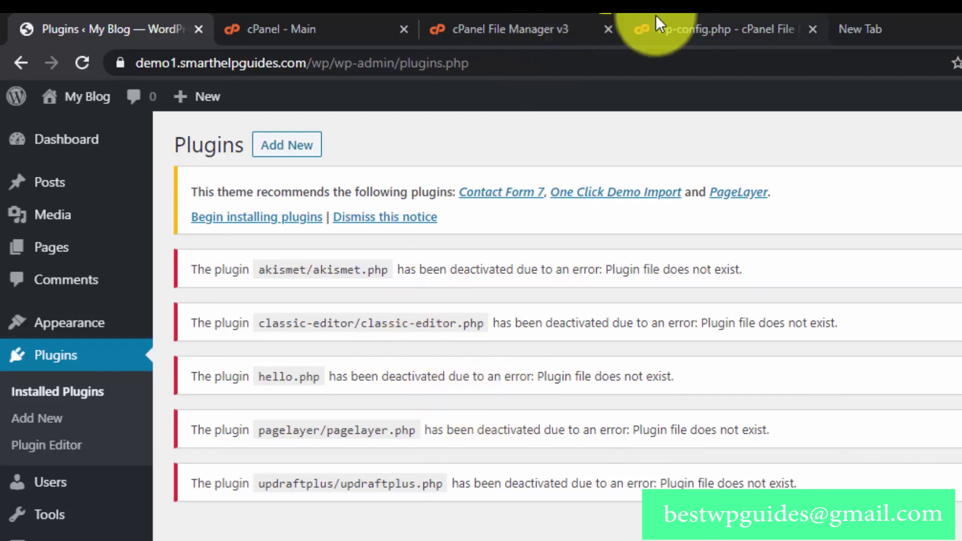
pyautogui.click(120, 22)
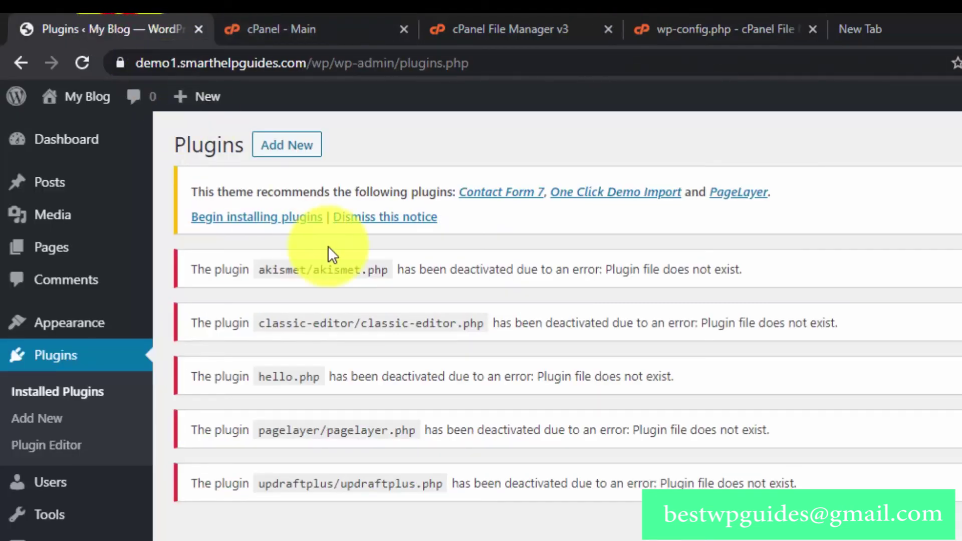